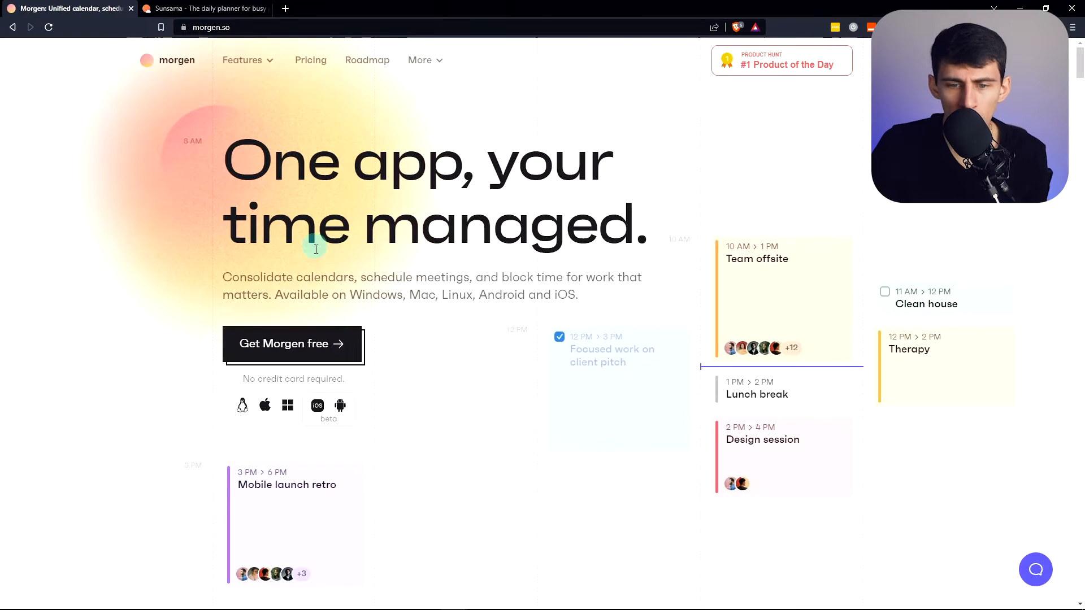
pyautogui.scroll(-1, 323, 254)
pyautogui.scroll(1, 387, 291)
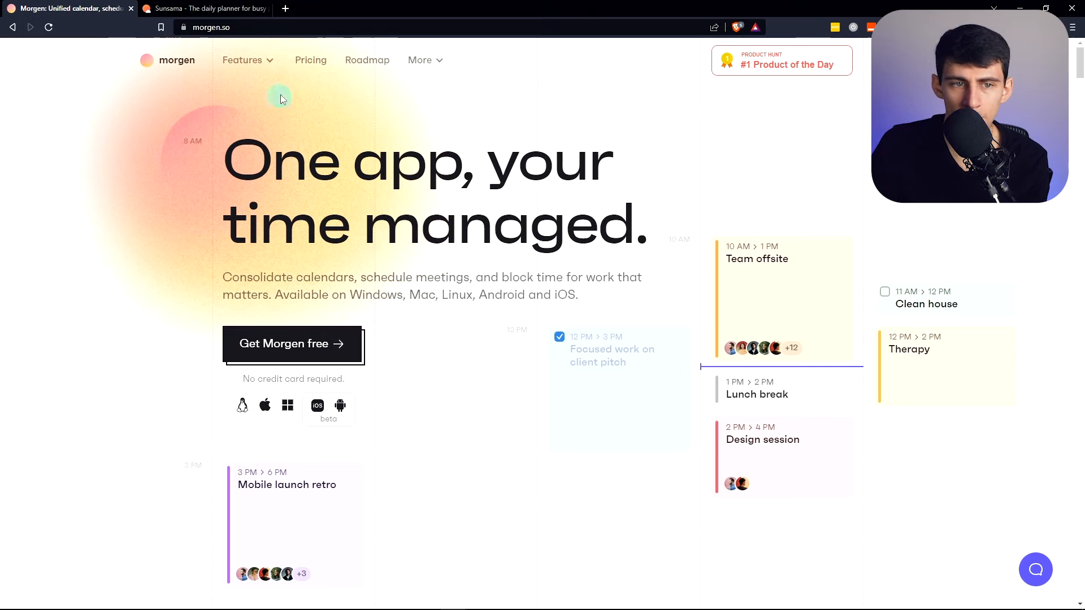
# - Compare Morgen's pricing plans with Sunsama's pricing page at $16 per month billed annually
pyautogui.click(307, 59)
pyautogui.scroll(-2, 458, 305)
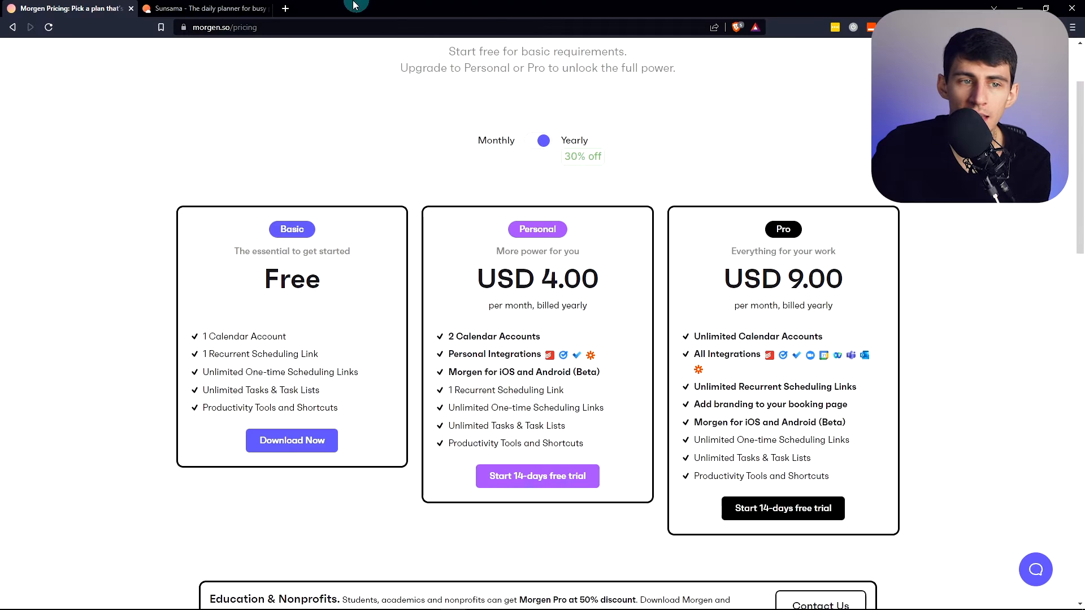
pyautogui.click(207, 8)
pyautogui.click(426, 57)
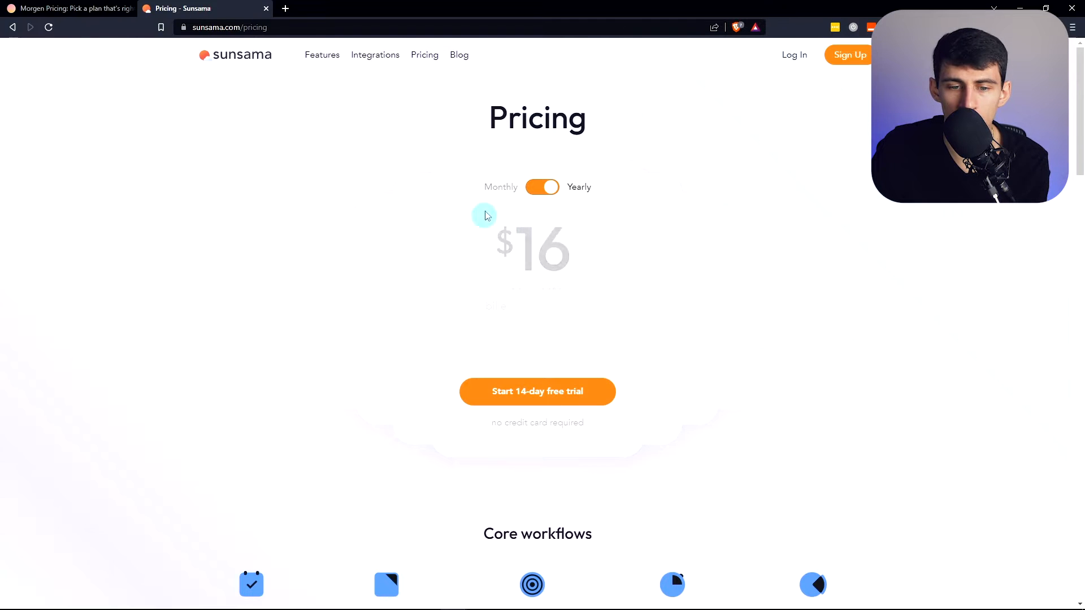
pyautogui.hotkey('ctrl', 'shift', 'Tab')
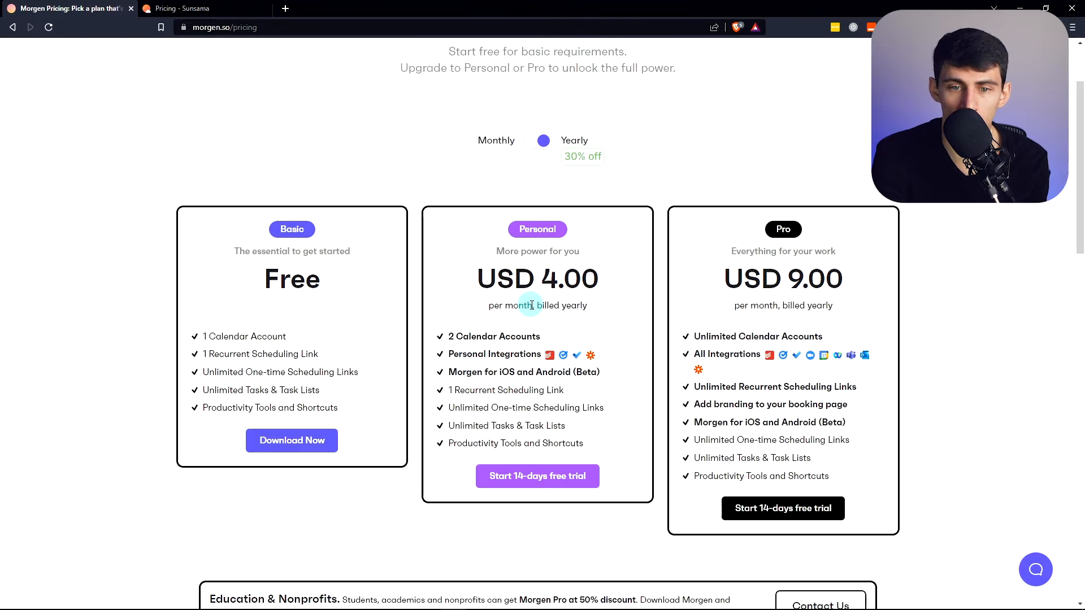
pyautogui.scroll(-3, 552, 339)
pyautogui.scroll(1, 576, 381)
pyautogui.scroll(-1, 568, 340)
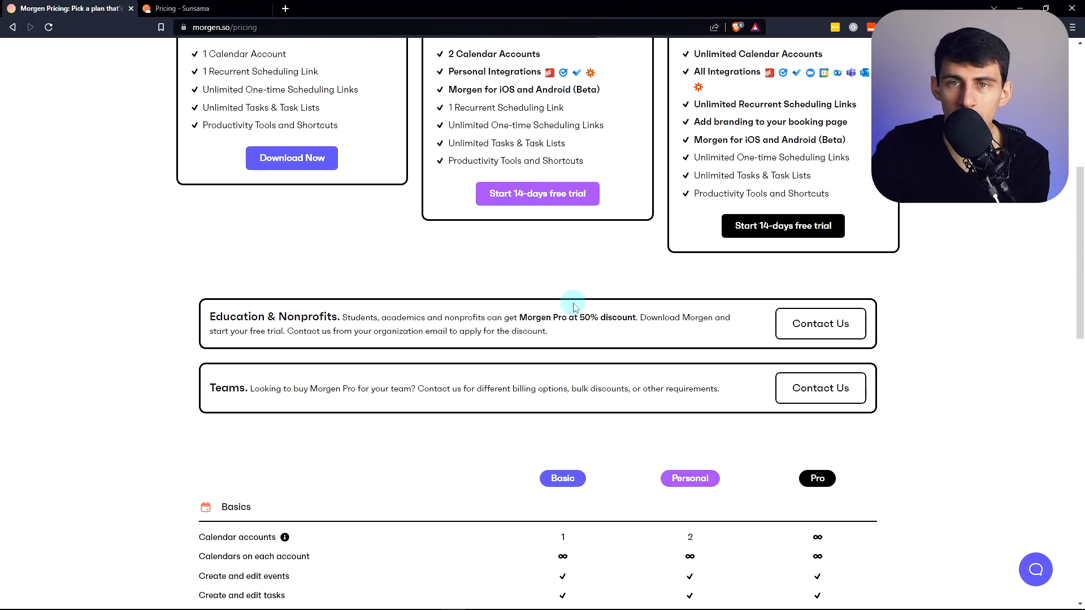
pyautogui.click(227, 7)
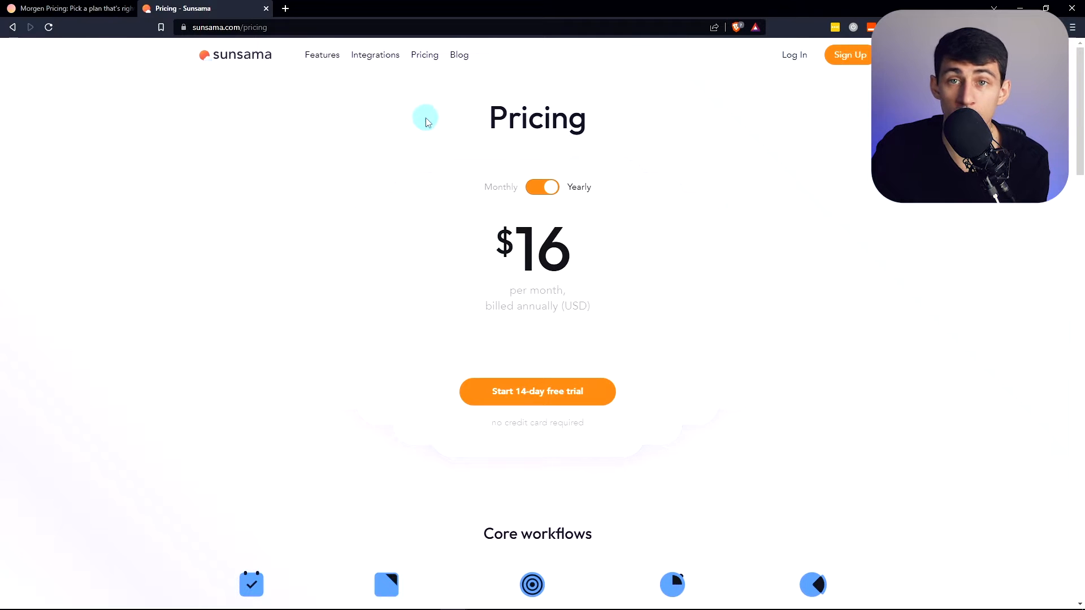
# - View the Todoist integration page, then today's work tasks and the weekly objectives
pyautogui.click(356, 54)
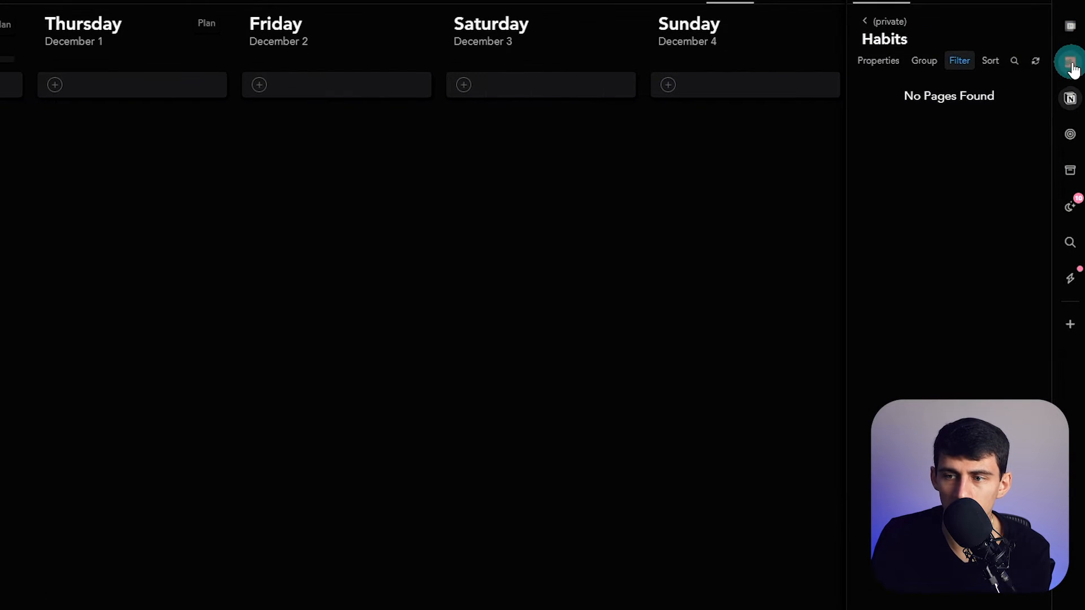
pyautogui.click(1072, 66)
pyautogui.click(1071, 135)
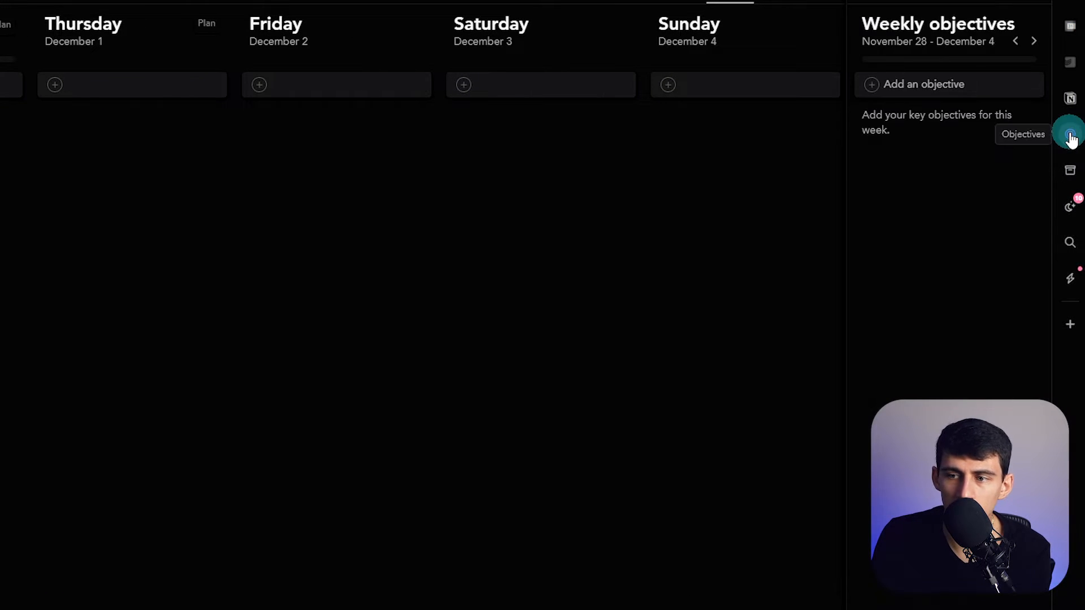
# - Browse the task backlog, the rolled-over archive and the latest product updates
pyautogui.click(1070, 171)
pyautogui.click(1072, 203)
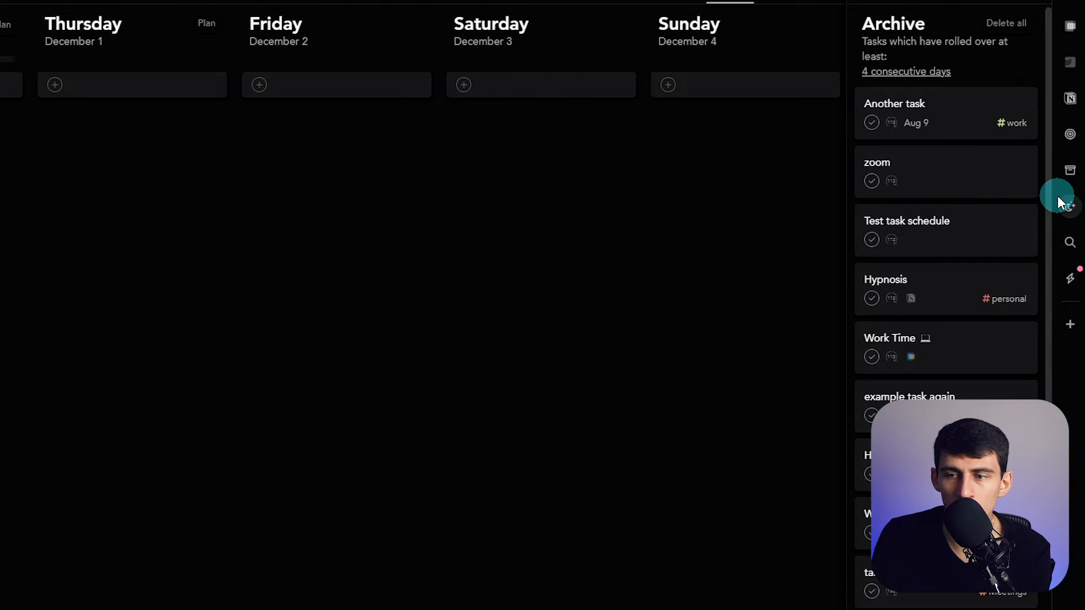
pyautogui.click(1069, 278)
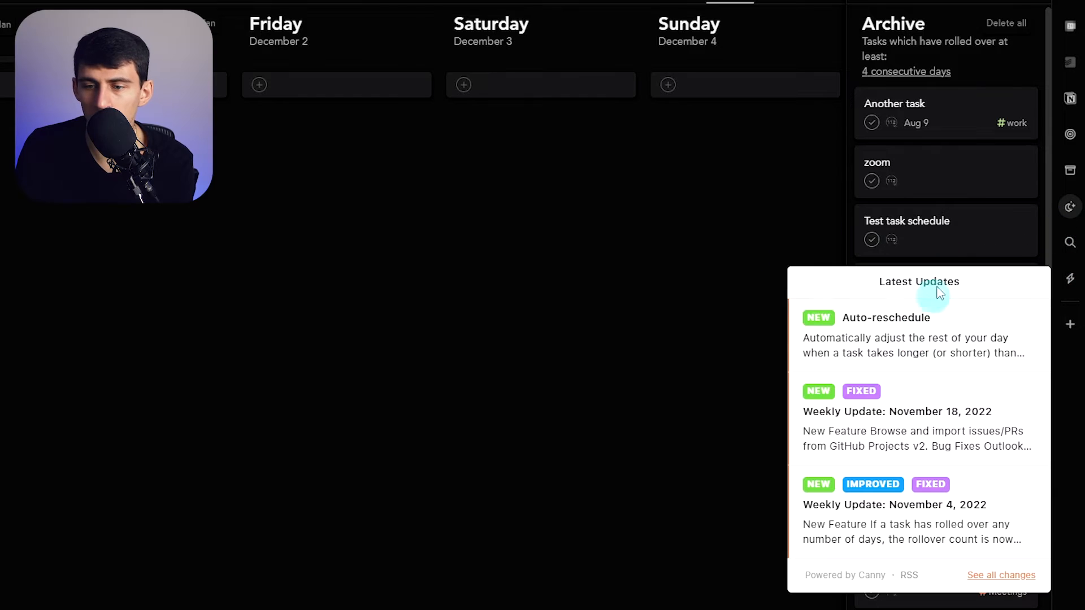
pyautogui.click(1070, 324)
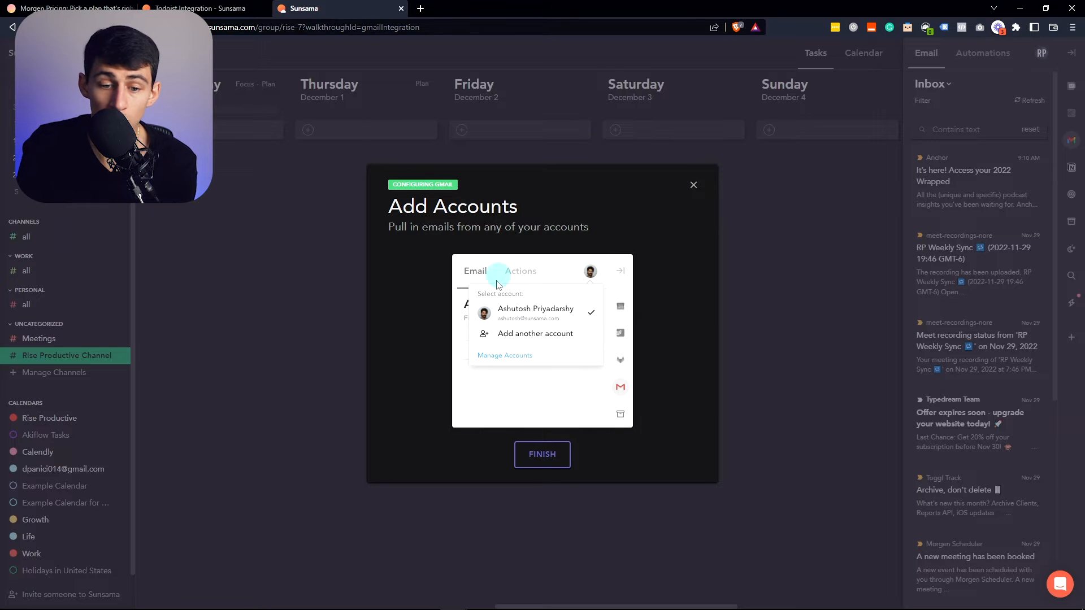
# - Finish the Gmail setup and turn the 2022 Wrapped email into a Wednesday task
pyautogui.click(545, 458)
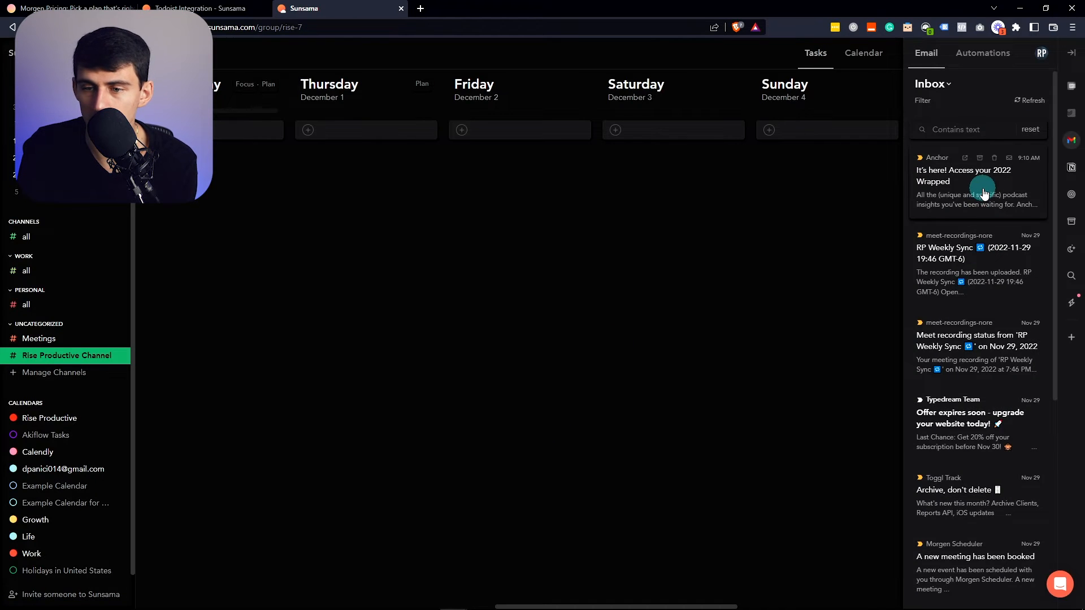
pyautogui.moveTo(981, 183); pyautogui.dragTo(212, 166)
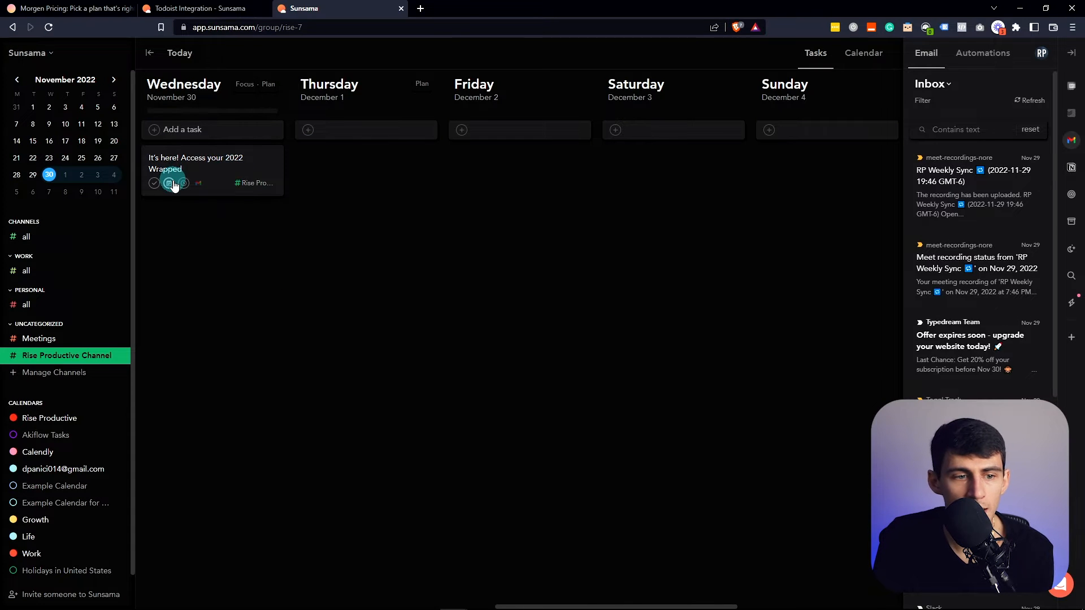
pyautogui.click(169, 183)
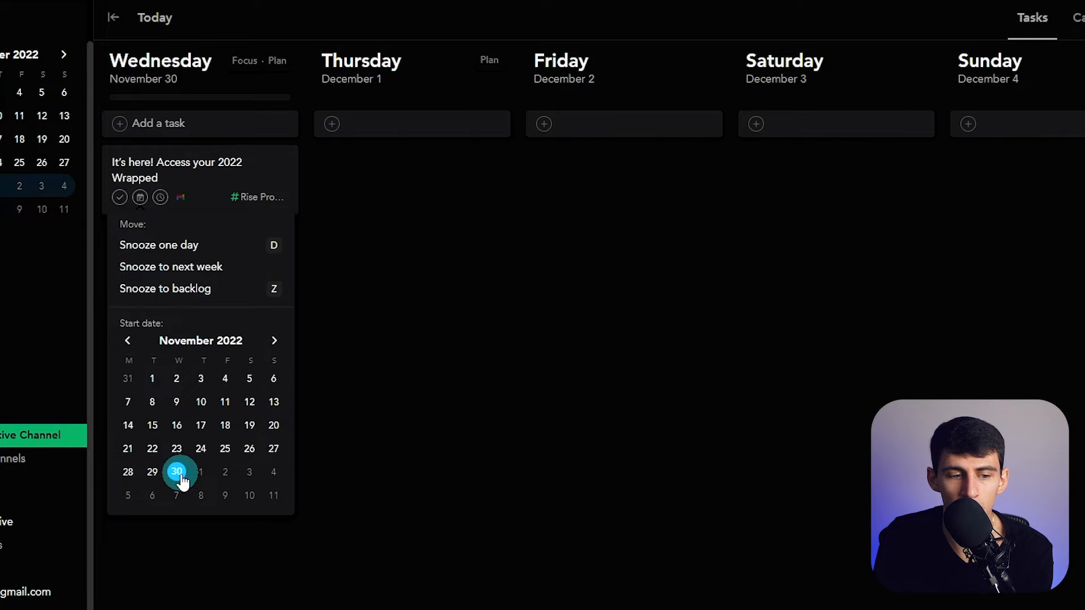
pyautogui.press('Escape')
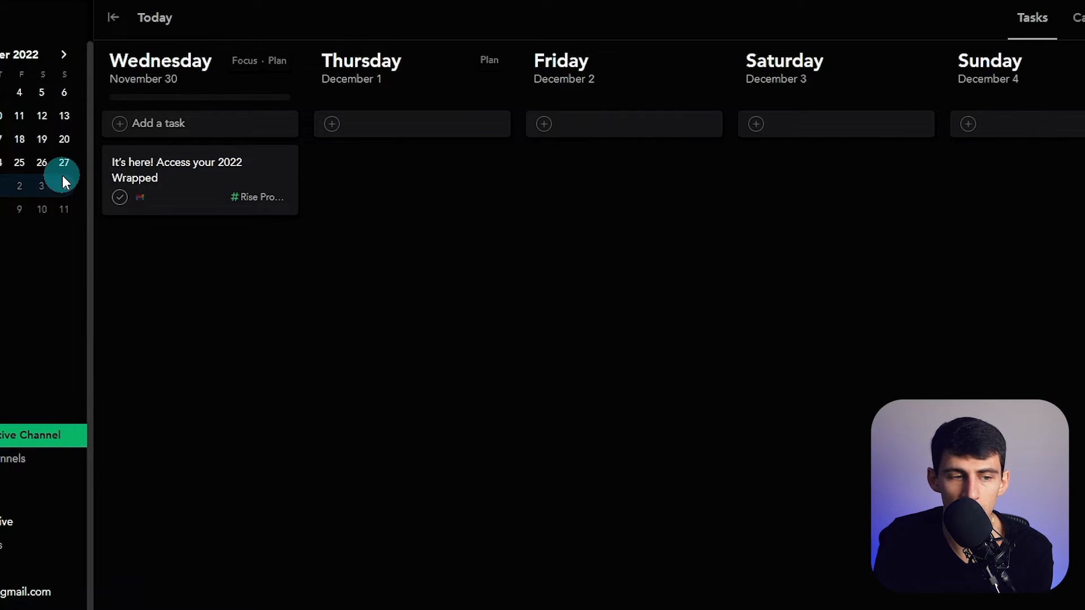
# - Show tasks from all channels and review the new task's channel assignment choices
pyautogui.click(42, 271)
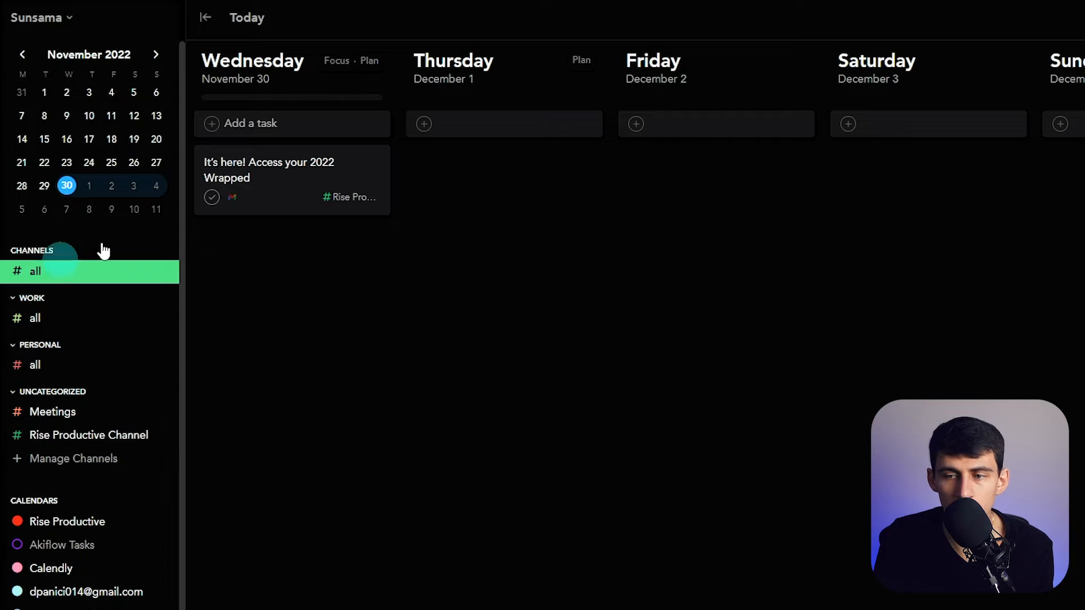
pyautogui.click(363, 200)
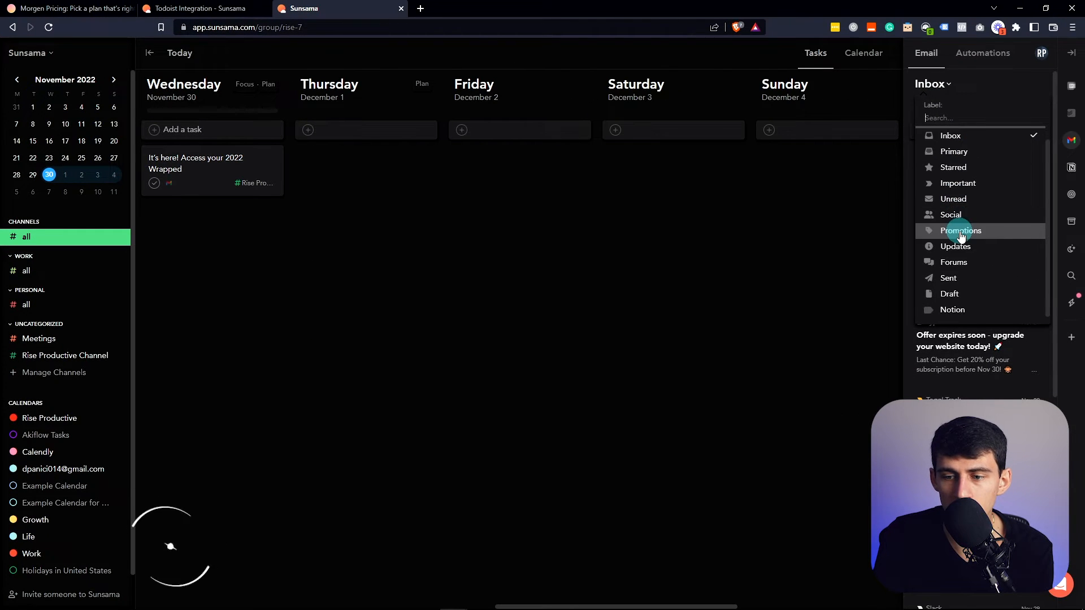
pyautogui.click(951, 100)
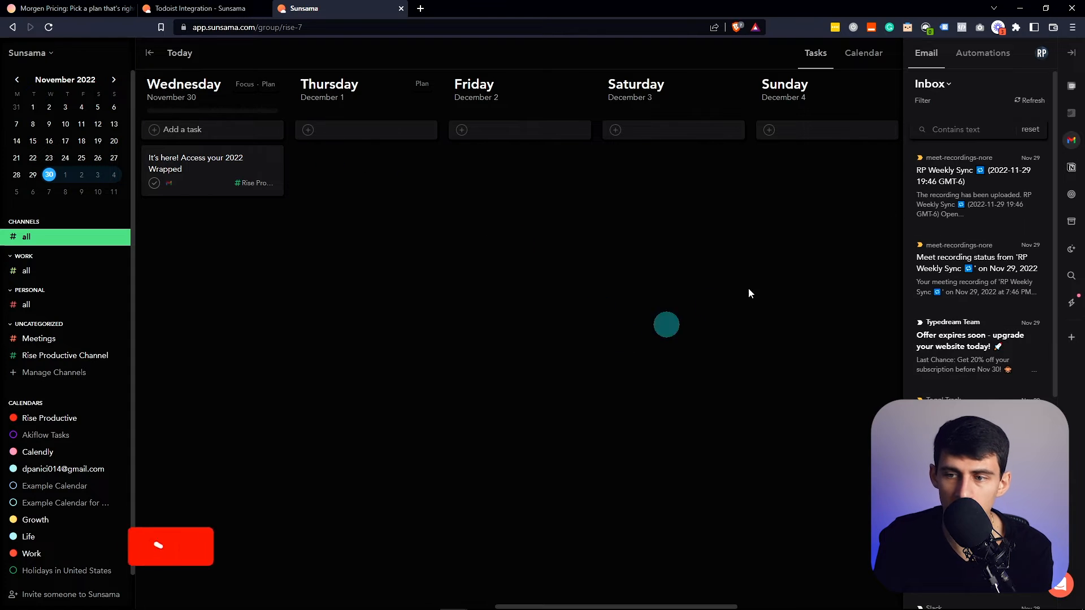
# - Bring up the Todoist inbox with 'take out trash' and switch to the calendar week view
pyautogui.click(1071, 113)
pyautogui.moveTo(966, 157)
pyautogui.mouseDown()
pyautogui.moveTo(913, 201)
pyautogui.moveTo(934, 141)
pyautogui.moveTo(983, 158)
pyautogui.mouseUp()
pyautogui.click(205, 129)
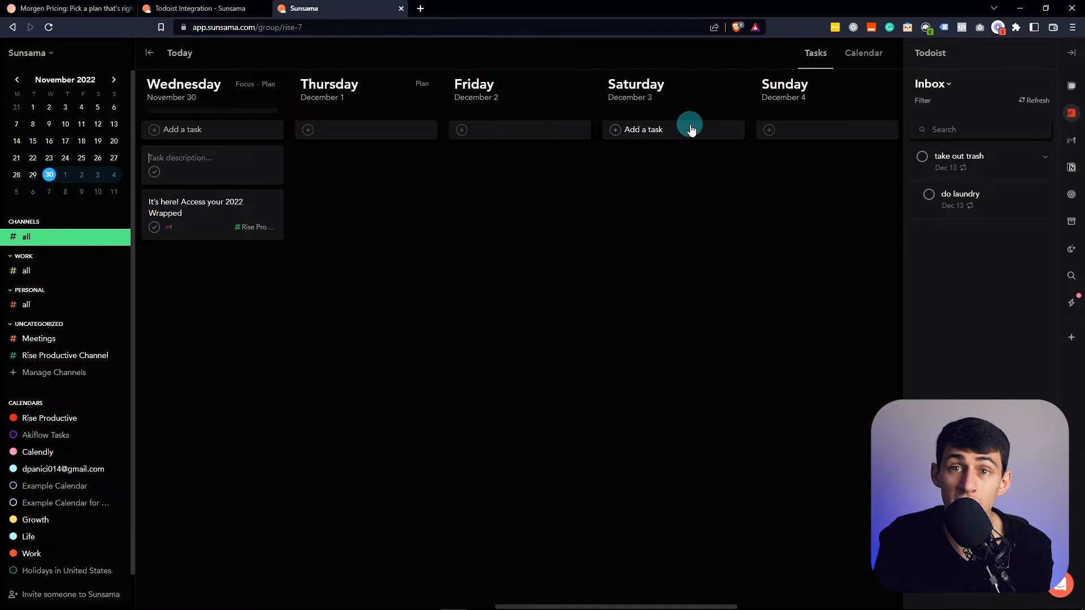
pyautogui.click(861, 56)
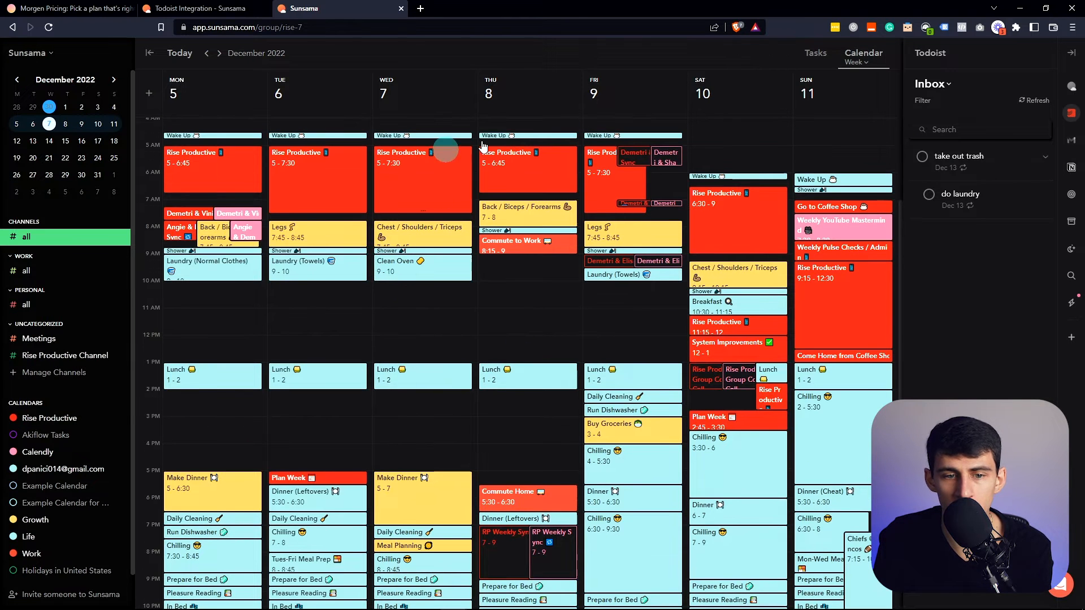
# - Preview the Chest / Shoulders / Triceps event, then cycle through three-day, one-day and month views
pyautogui.click(775, 277)
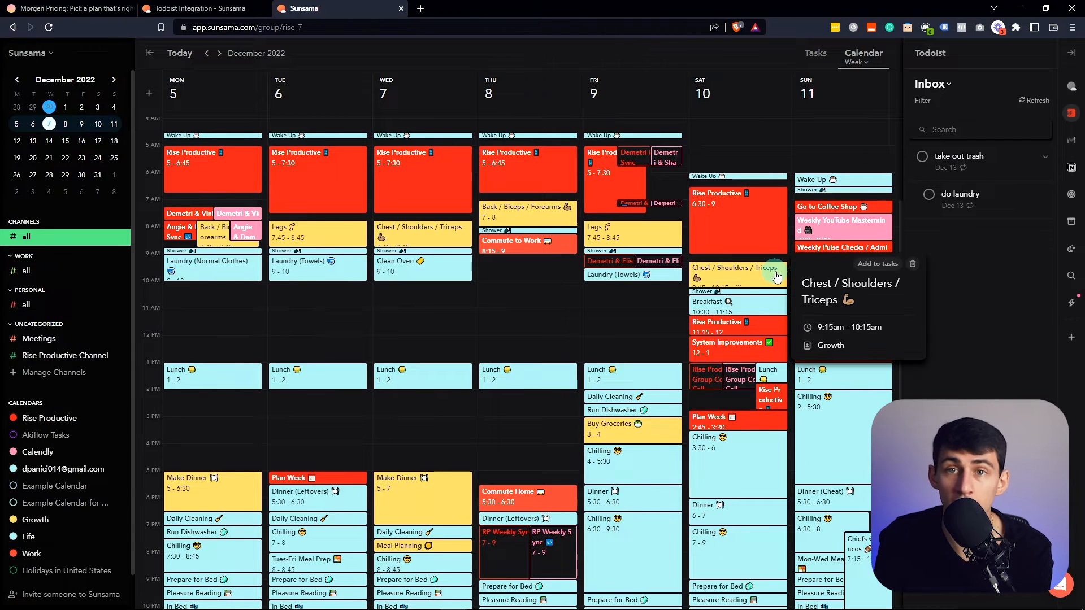
pyautogui.click(877, 64)
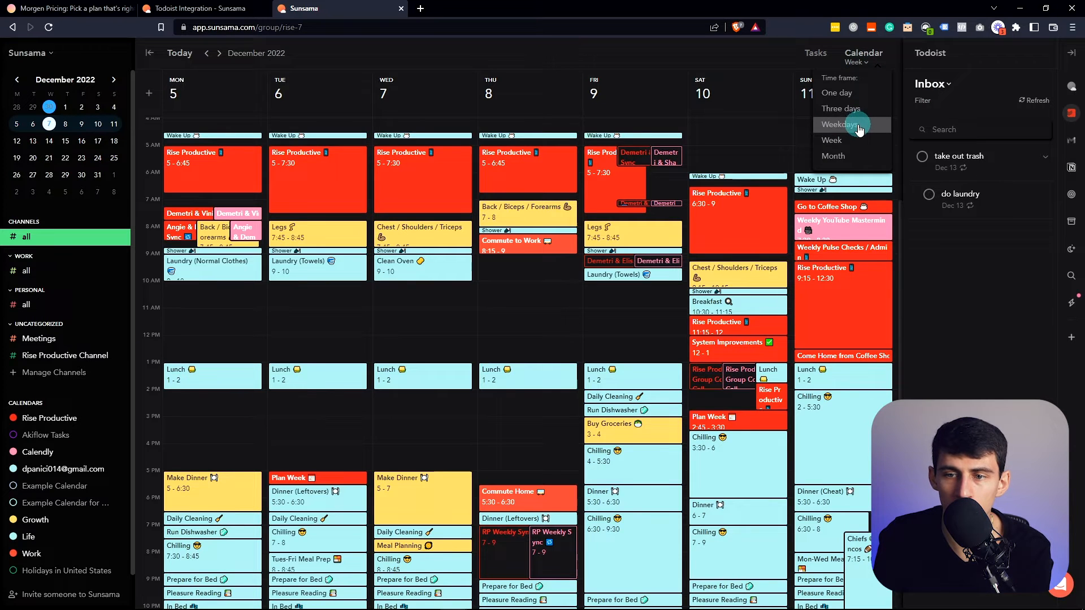
pyautogui.click(858, 110)
pyautogui.click(866, 66)
pyautogui.click(837, 93)
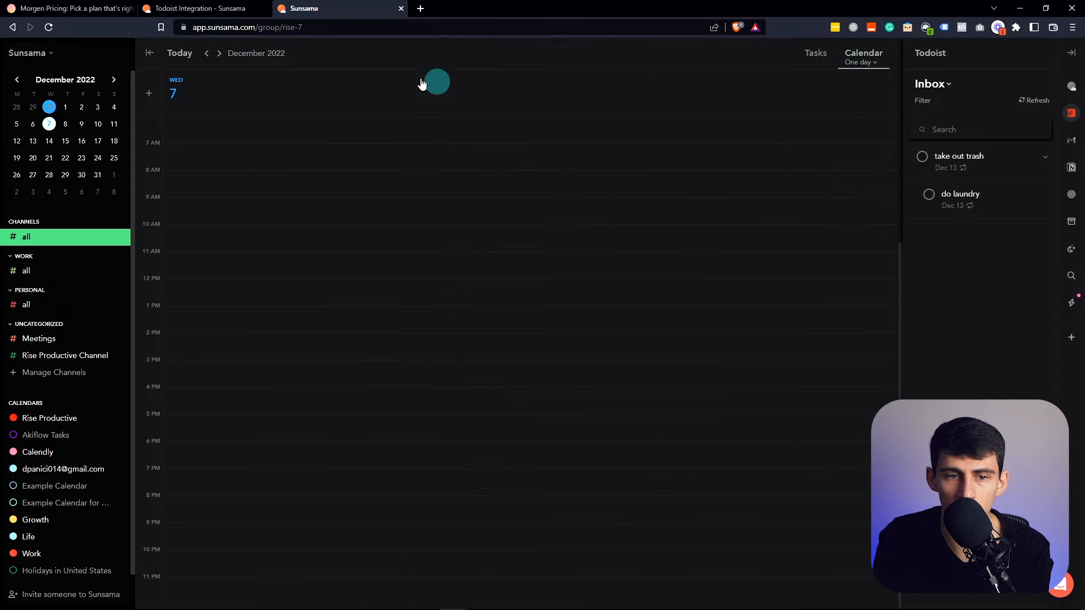
pyautogui.click(864, 61)
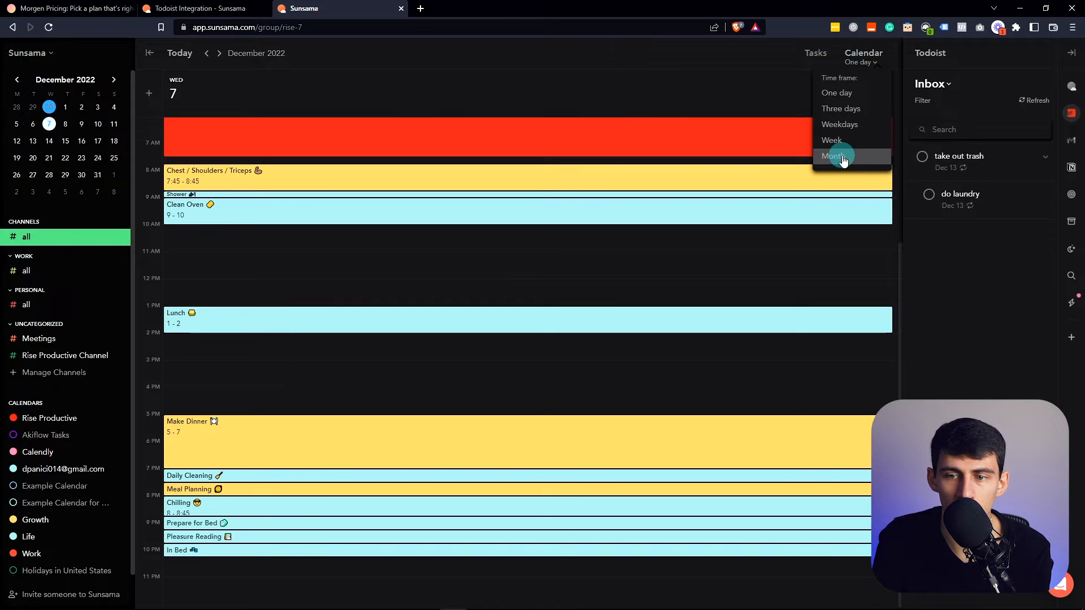
pyautogui.click(839, 157)
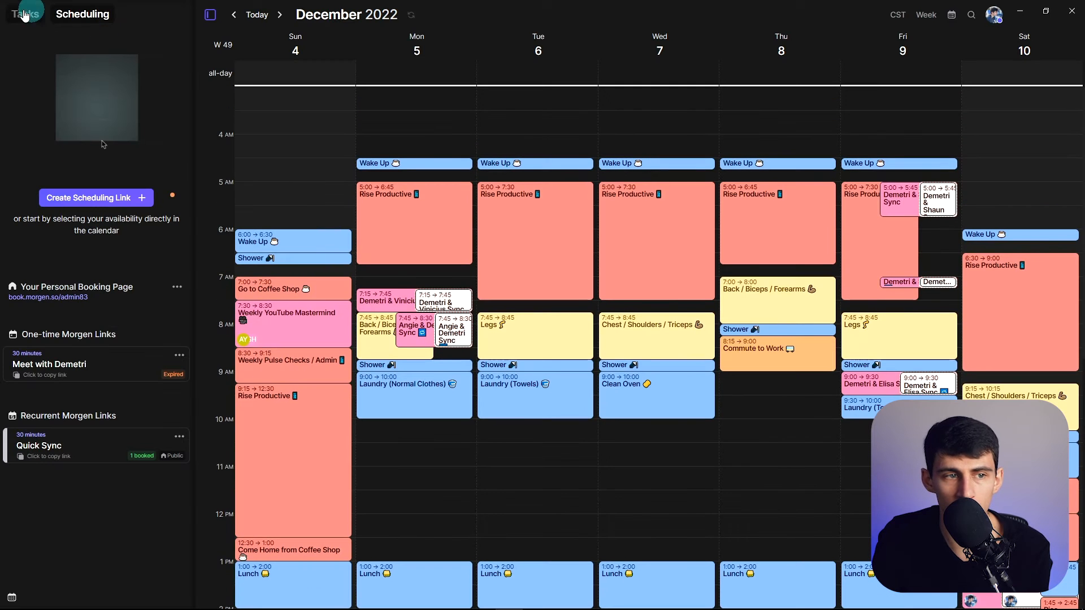
# - Drag the Video recording task from Rise Productive onto Tuesday at 7:30
pyautogui.click(25, 15)
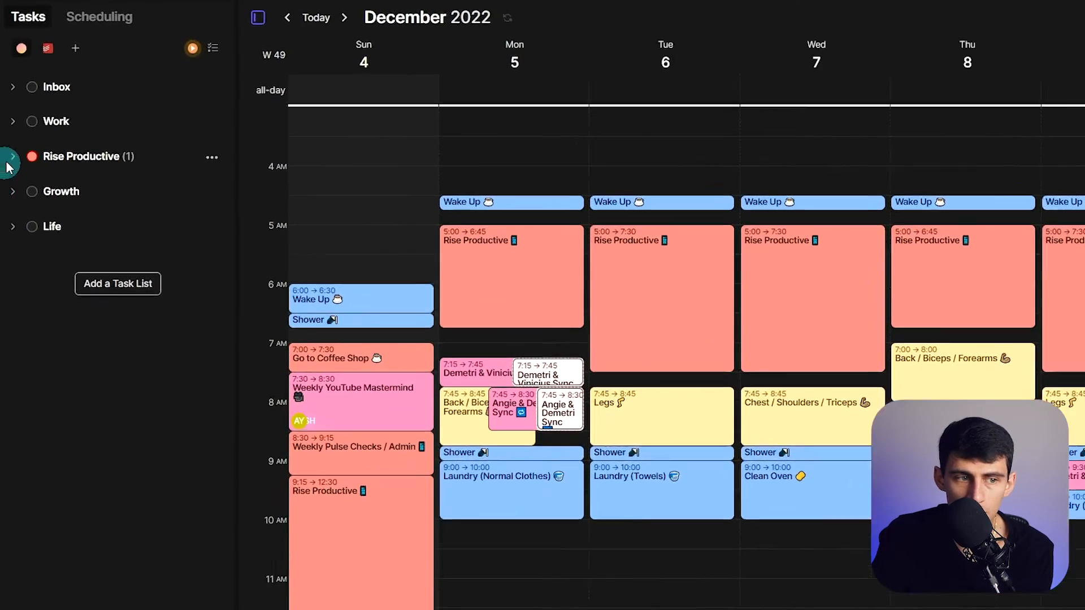
pyautogui.moveTo(108, 235); pyautogui.dragTo(150, 243)
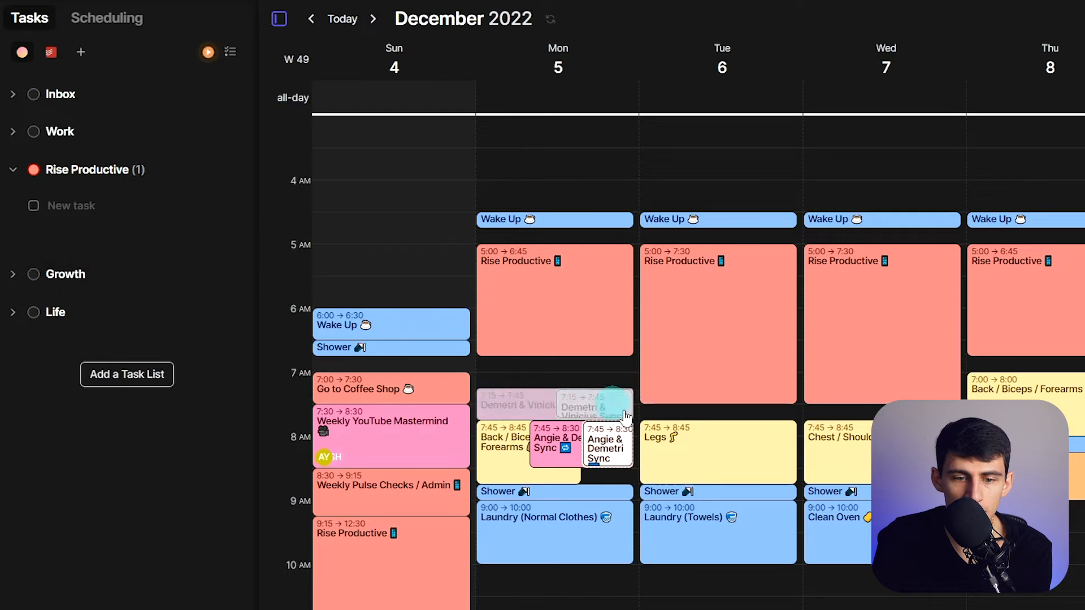
pyautogui.moveTo(147, 244)
pyautogui.mouseDown()
pyautogui.moveTo(744, 423)
pyautogui.moveTo(715, 416)
pyautogui.mouseUp()
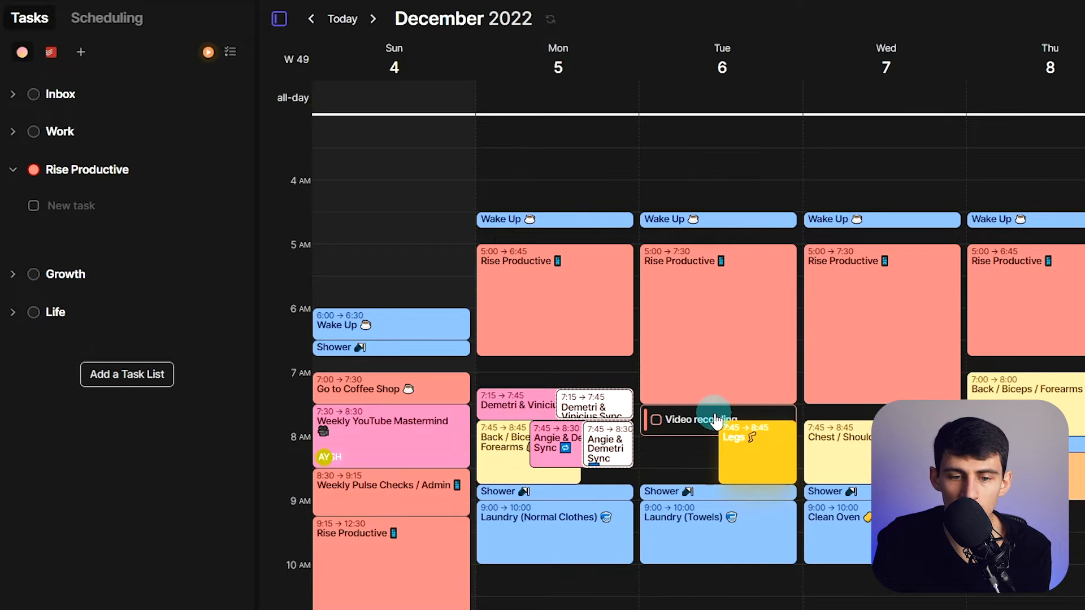
pyautogui.click(715, 416)
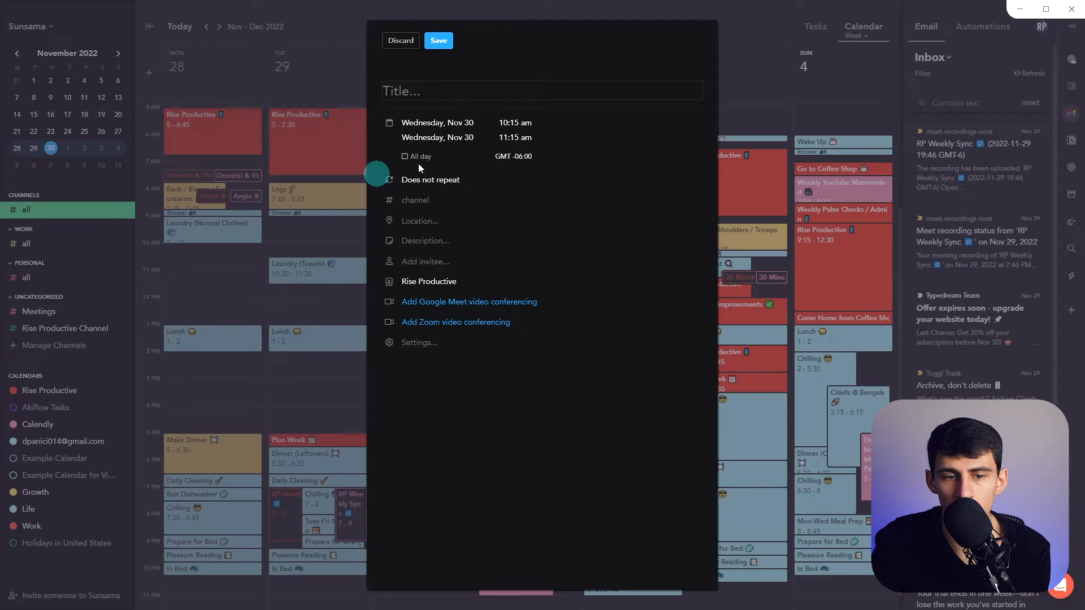
# - Assign the event to Rise Productive Channel on the Rise Productive calendar and try adding an invitee
pyautogui.click(418, 207)
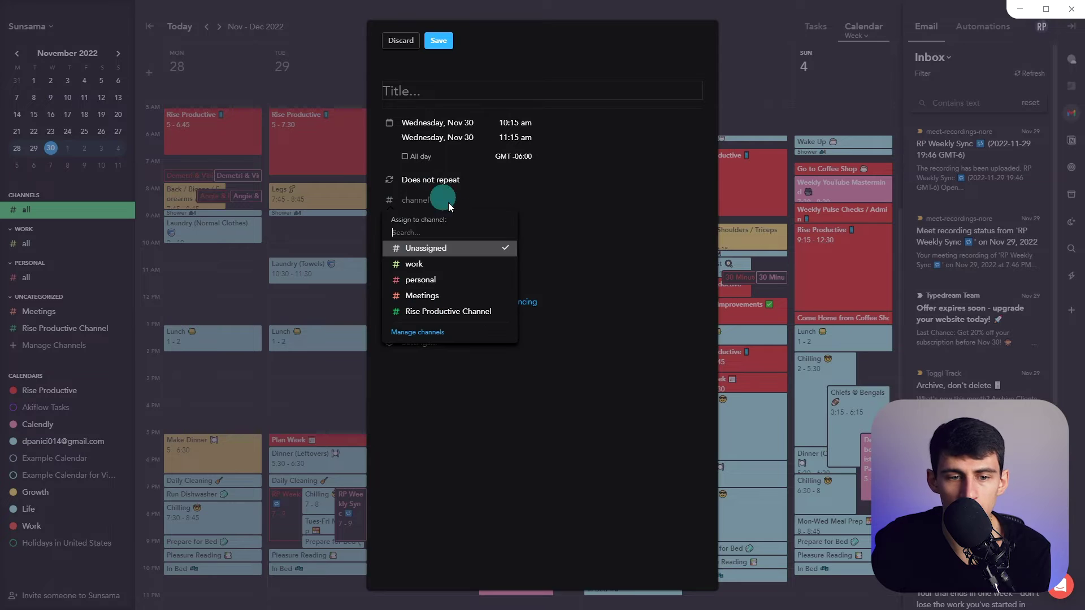
pyautogui.click(417, 248)
pyautogui.click(417, 200)
pyautogui.click(424, 311)
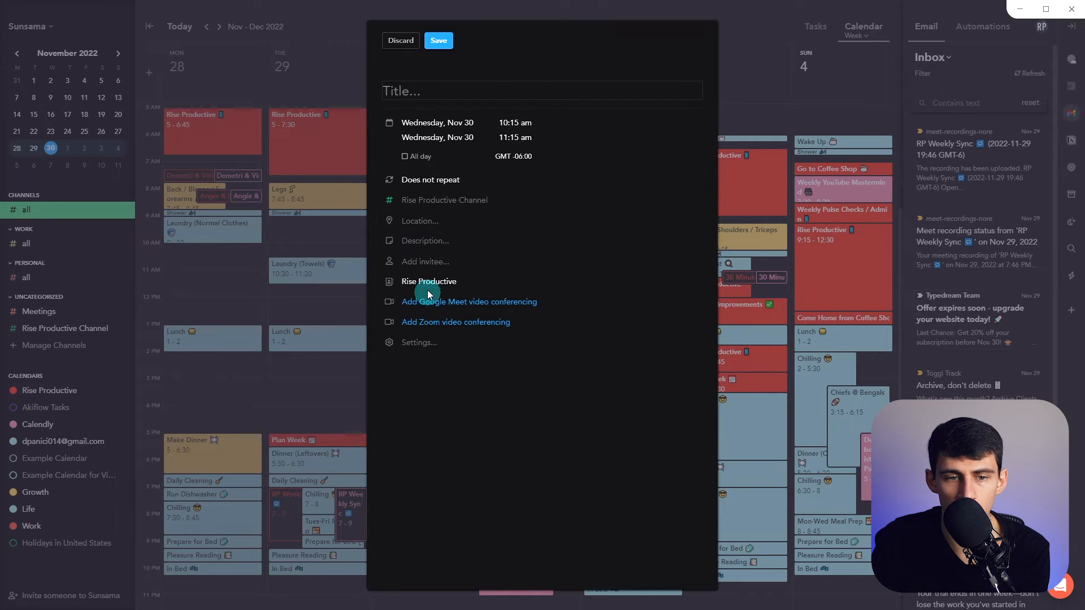
pyautogui.click(431, 284)
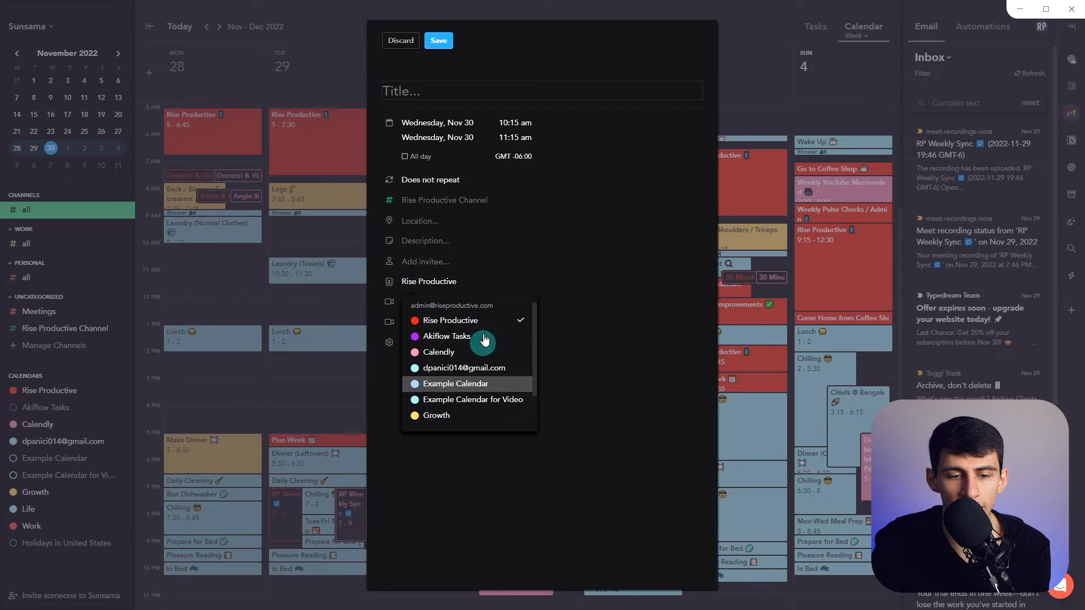
pyautogui.click(507, 261)
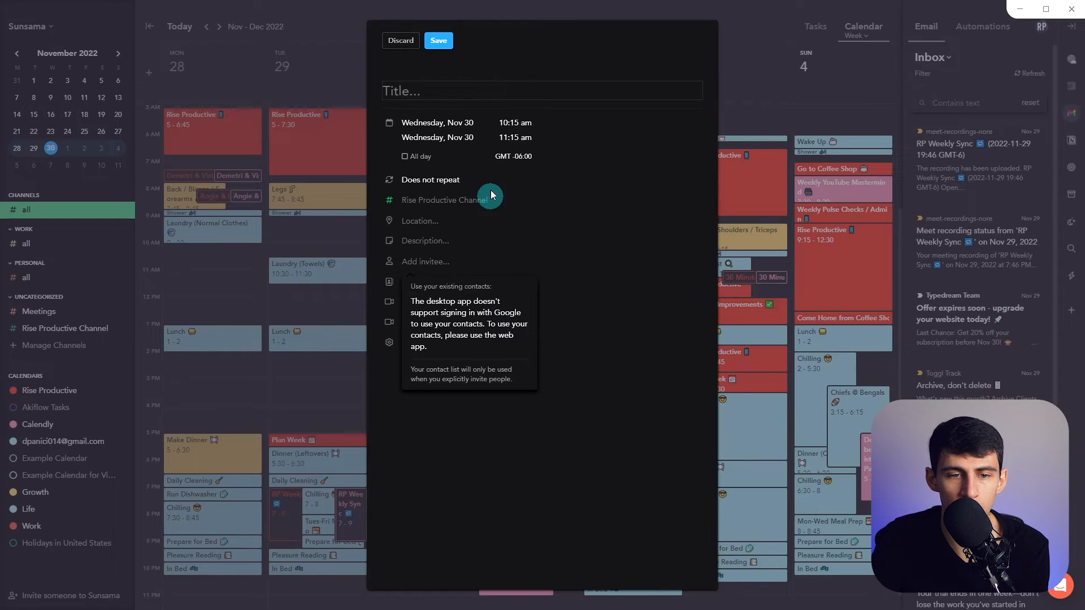
pyautogui.click(422, 94)
pyautogui.write('Example Task')
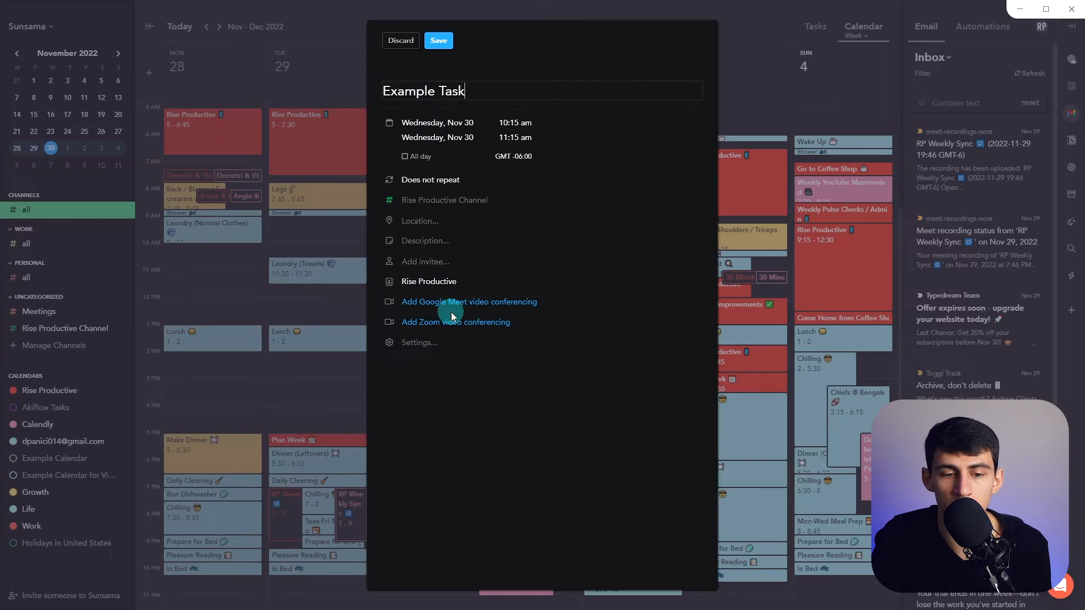
# - Save the new Example Task event and close its details
pyautogui.click(404, 42)
pyautogui.click(404, 271)
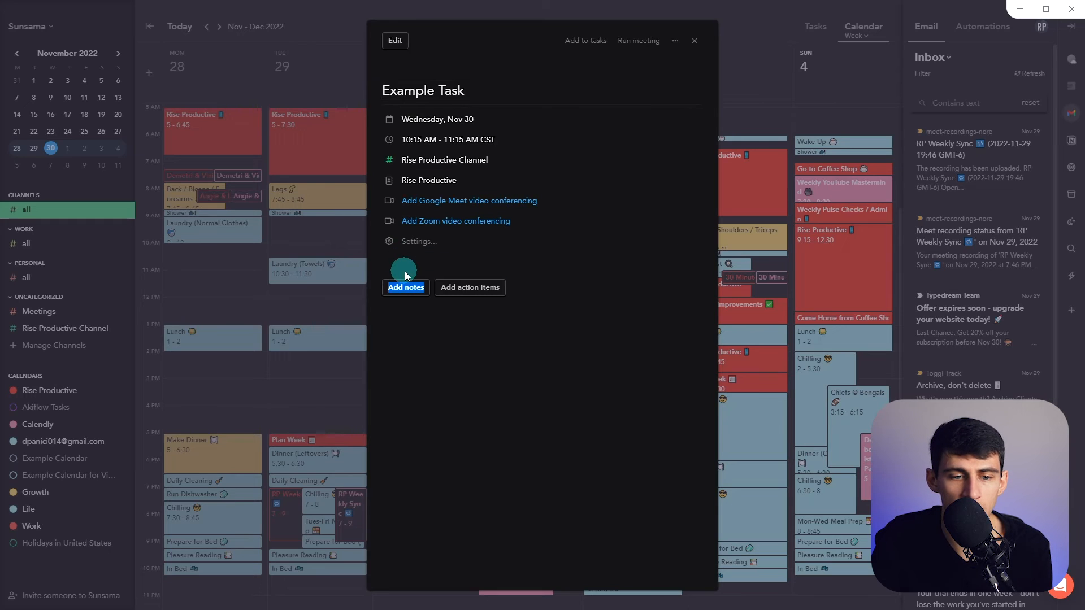
pyautogui.click(698, 40)
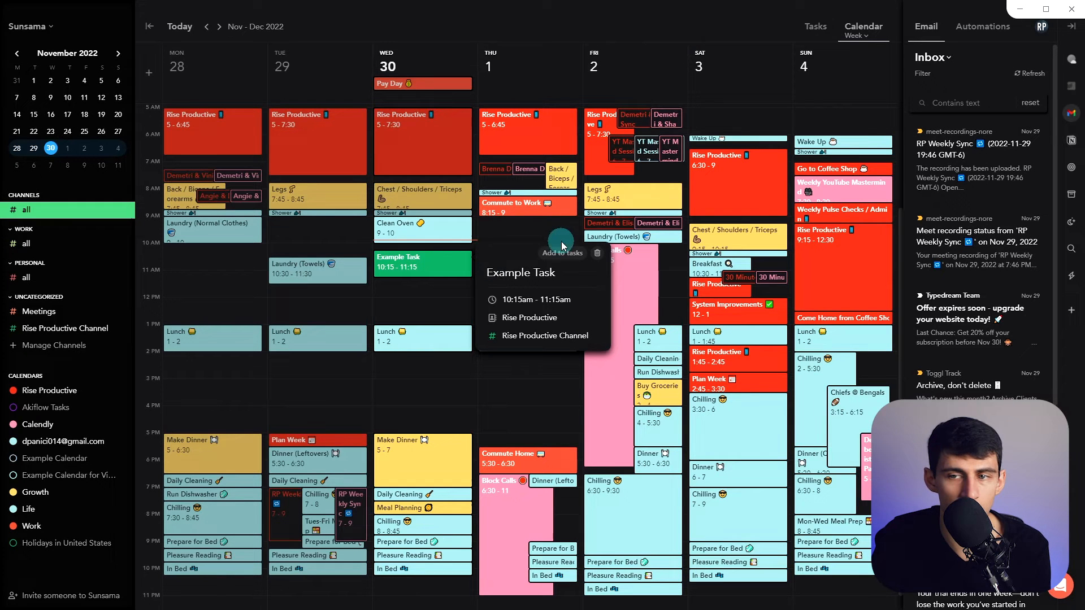
# - Delete the Example Task event from Wednesday, Nov 30 on the week calendar
pyautogui.click(812, 28)
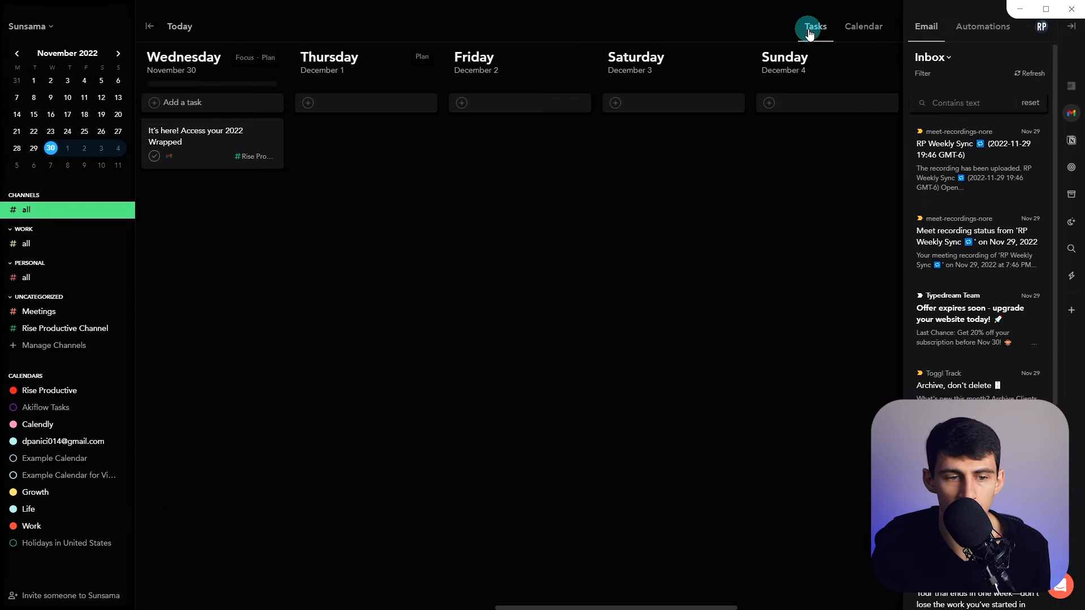
pyautogui.click(836, 41)
pyautogui.click(417, 328)
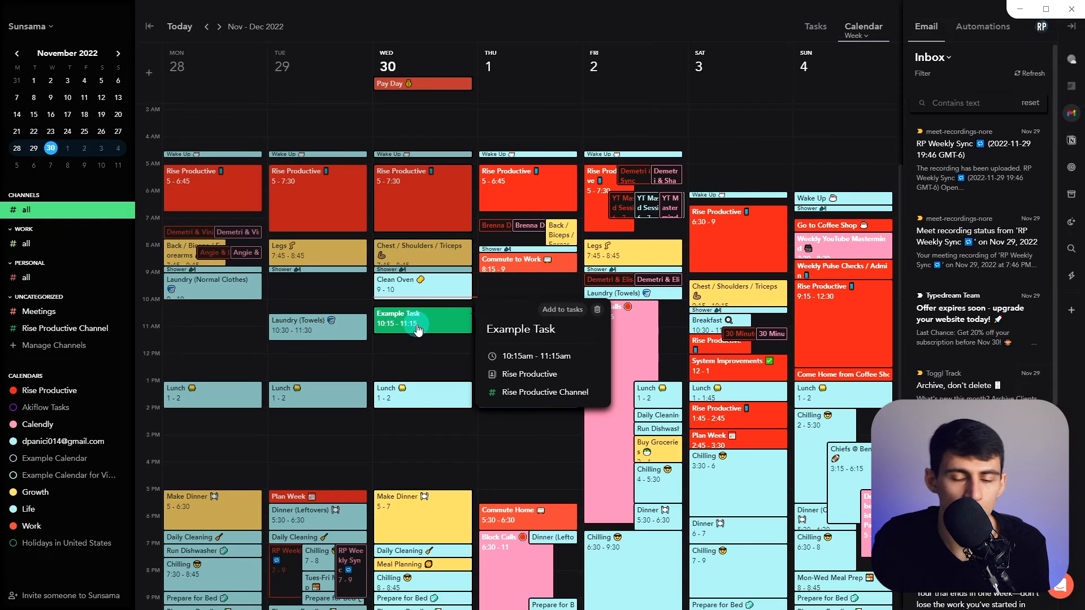
pyautogui.click(598, 311)
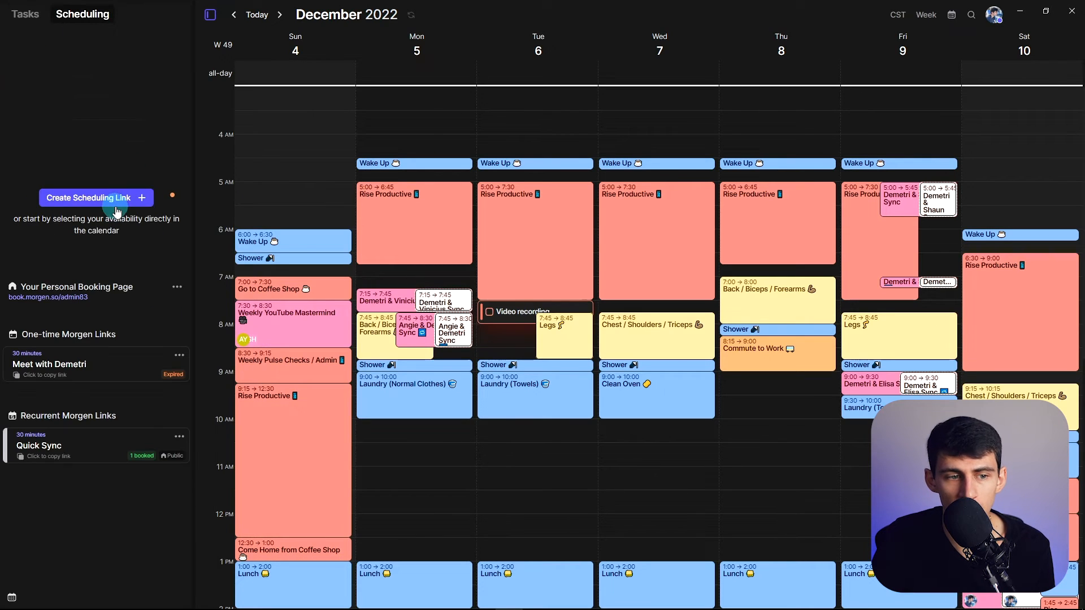
# - Copy the personal booking page link and load it in a new browser tab
pyautogui.click(64, 304)
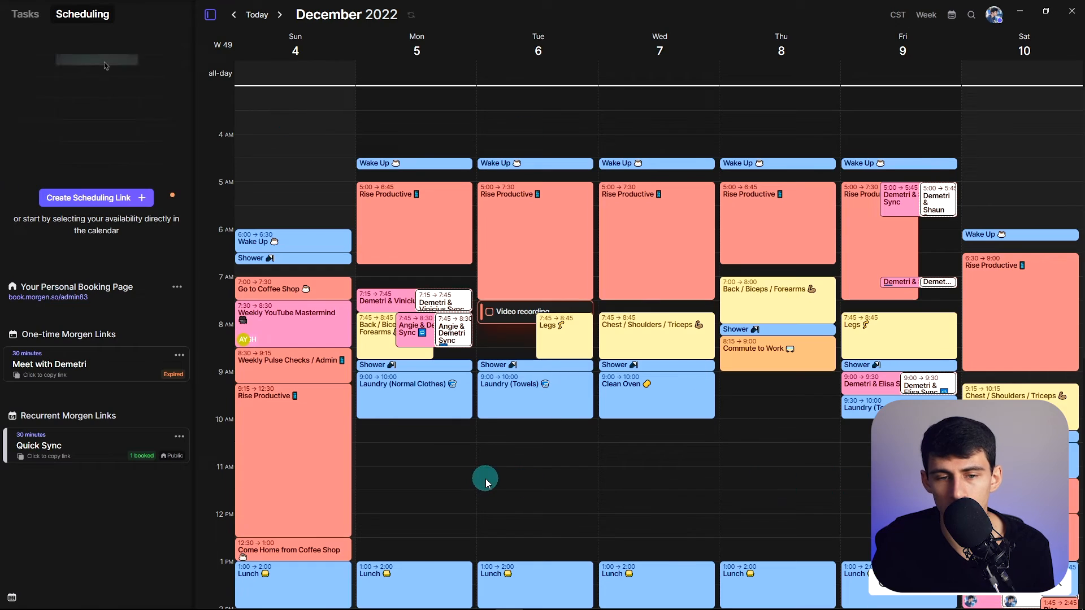
pyautogui.hotkey('alt', 'Tab')
pyautogui.hotkey('ctrl', 't')
pyautogui.hotkey('ctrl', 'v')
pyautogui.press('Return')
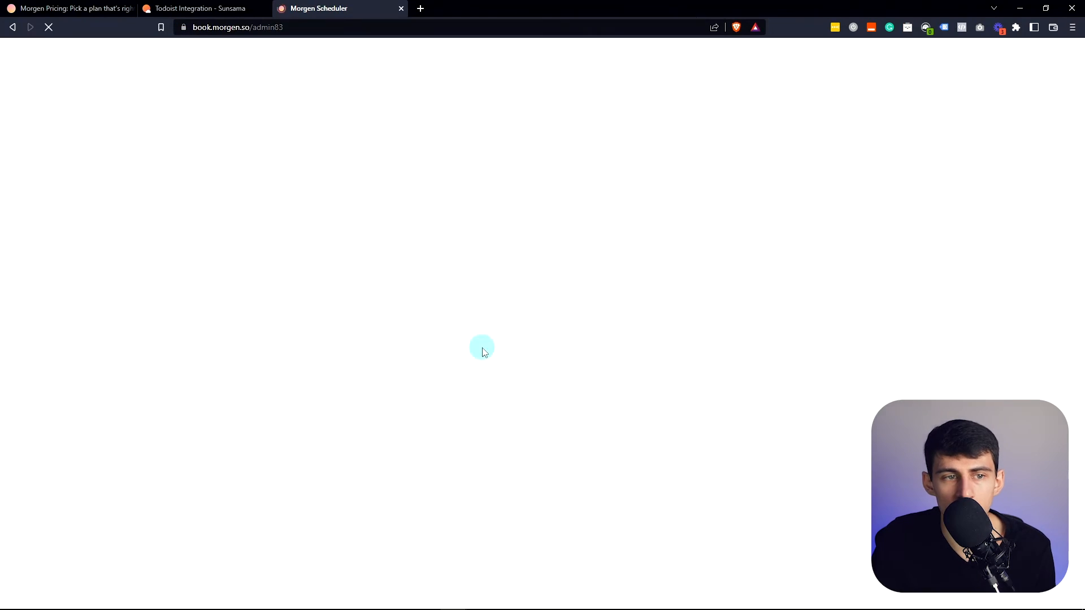
# - Preview the Quick Sync booking page's December 9 times, then start deleting the Video recording task
pyautogui.click(497, 295)
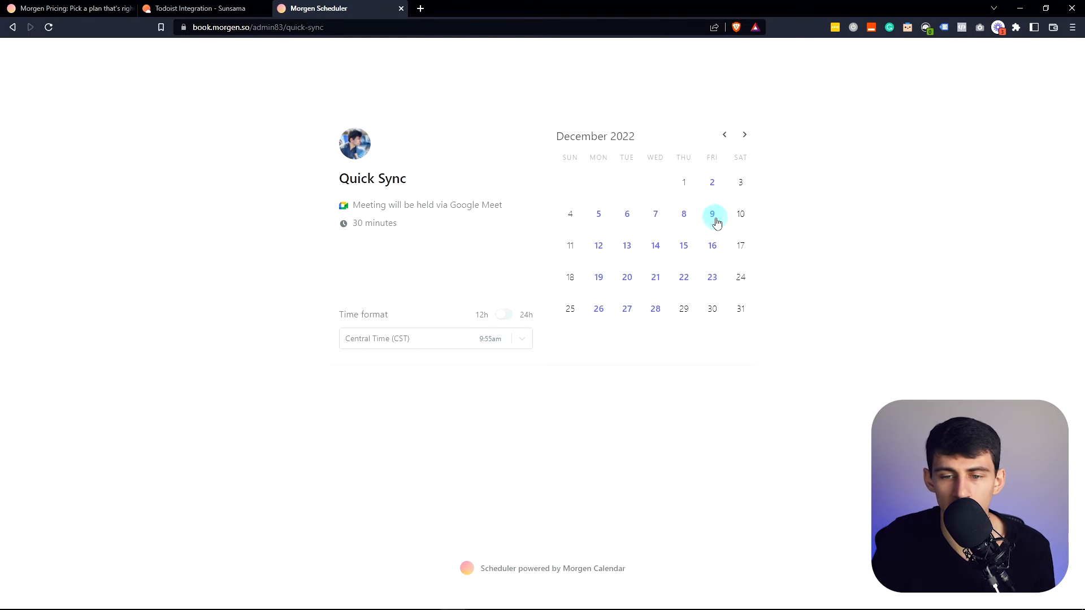
pyautogui.click(716, 222)
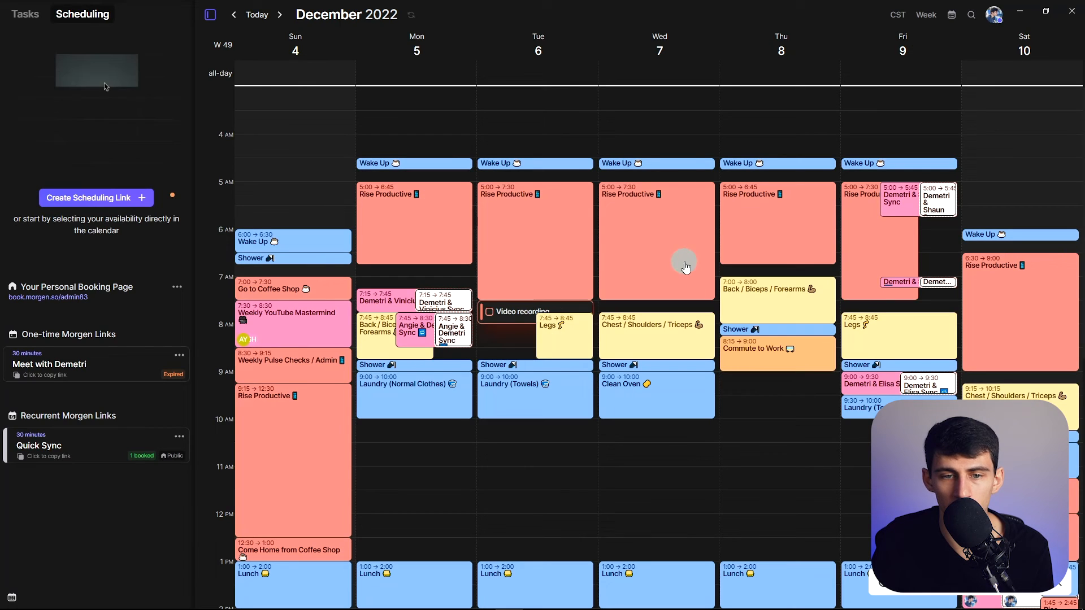
pyautogui.press('Delete')
# - Confirm deleting the Video recording task and edit the Quick Sync meeting link
pyautogui.click(481, 366)
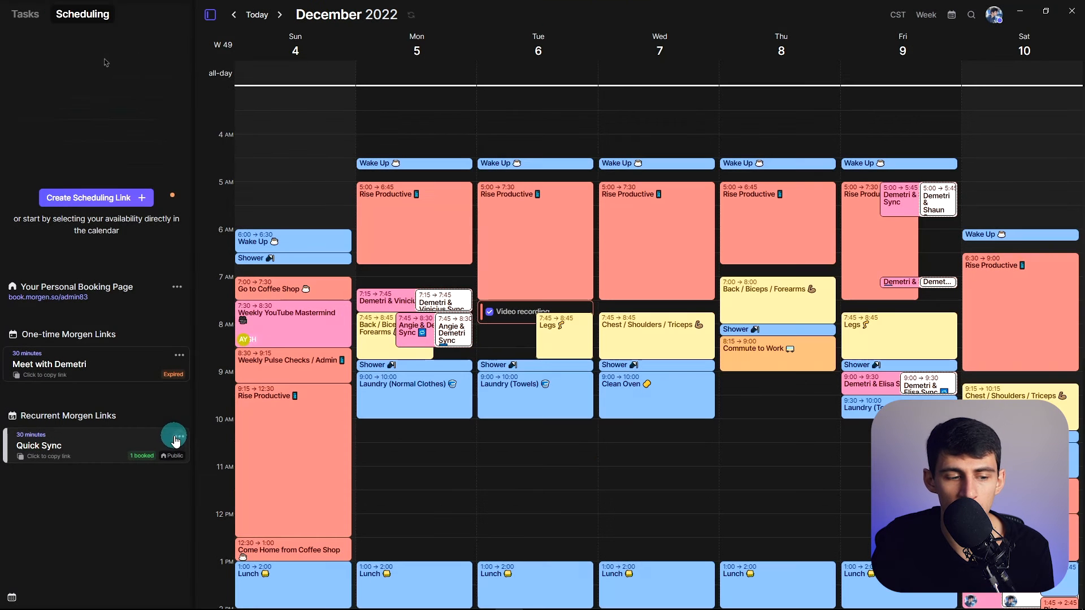
pyautogui.click(179, 437)
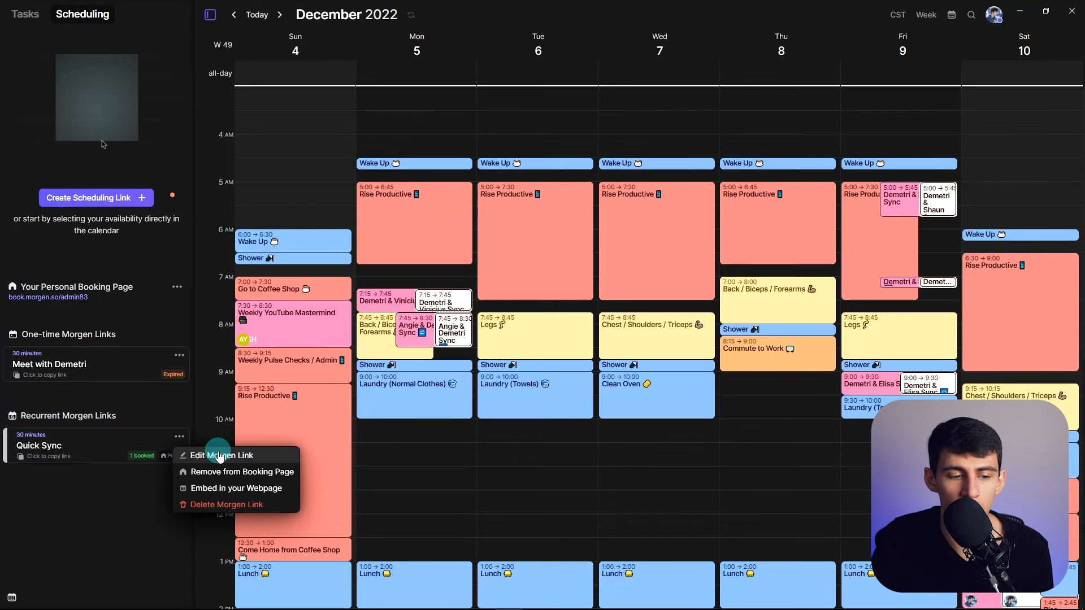
pyautogui.click(220, 455)
pyautogui.scroll(-3, 446, 156)
pyautogui.scroll(-5, 534, 282)
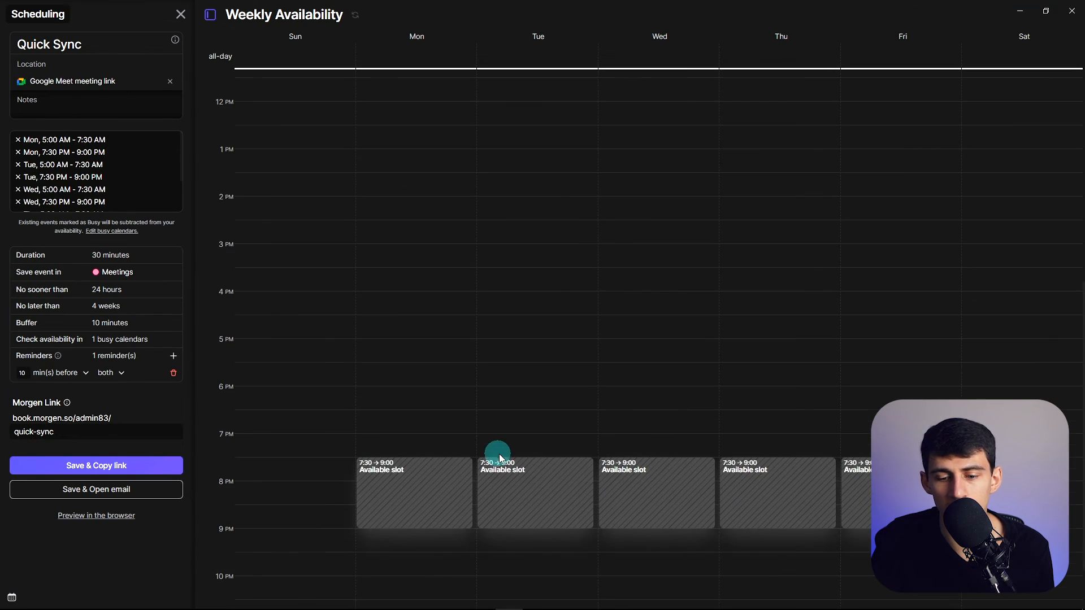
pyautogui.scroll(-1, 729, 423)
pyautogui.scroll(8, 757, 271)
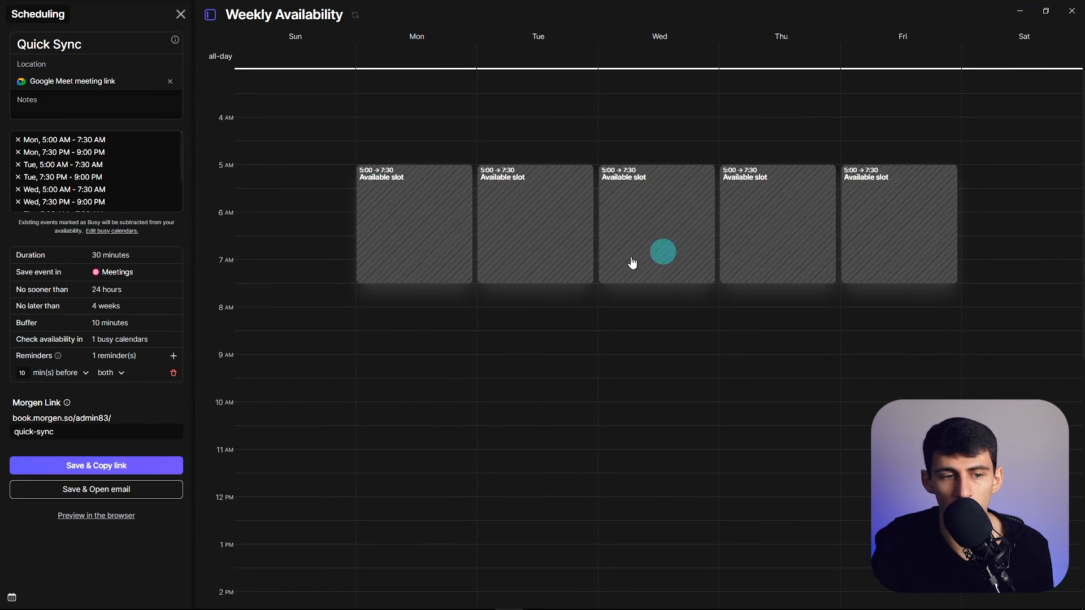
pyautogui.scroll(-1, 899, 222)
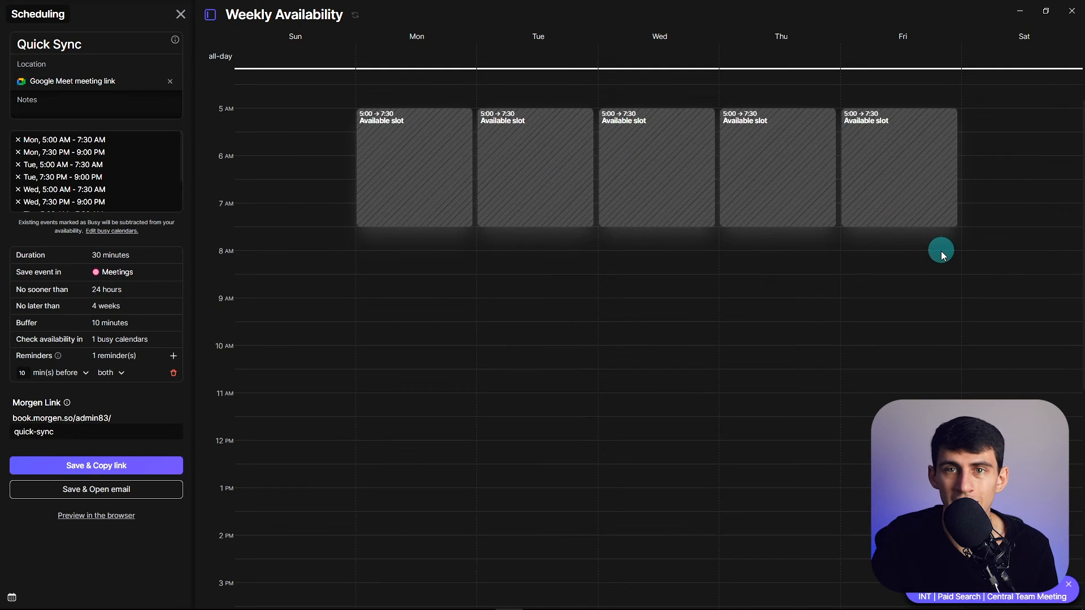
pyautogui.scroll(1, 957, 237)
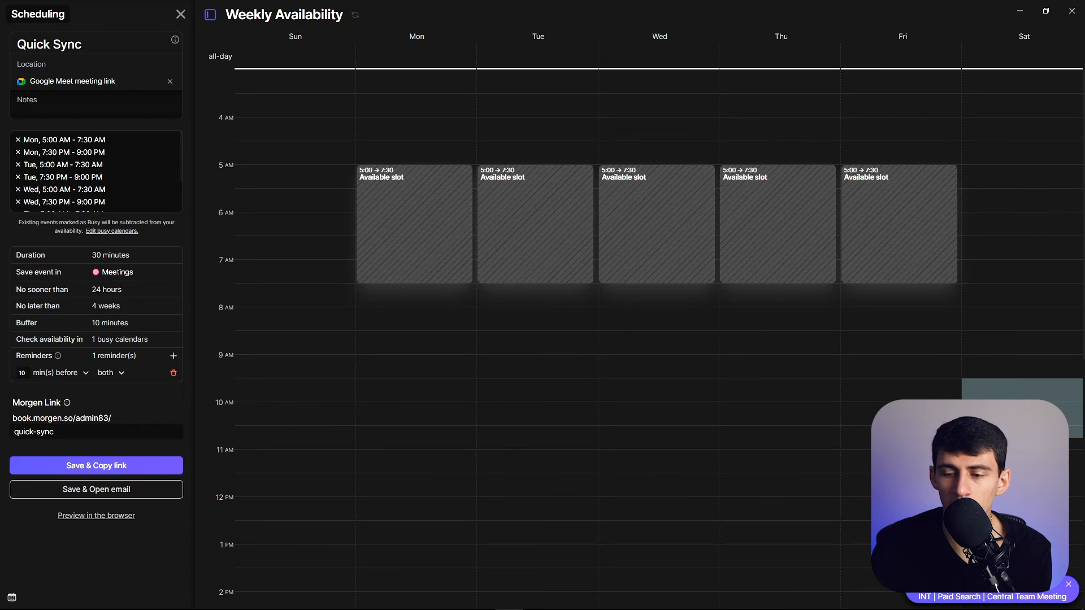
# - Make Saturday 9:30–3:00 an available slot for the Quick Sync link
pyautogui.moveTo(999, 389); pyautogui.dragTo(1021, 509)
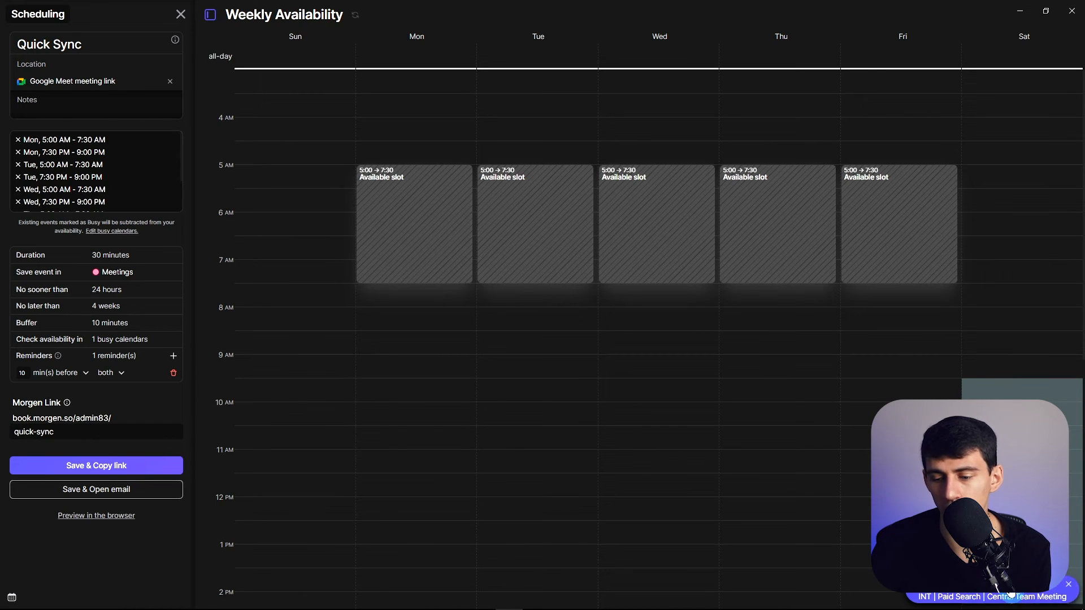
pyautogui.scroll(-2, 660, 322)
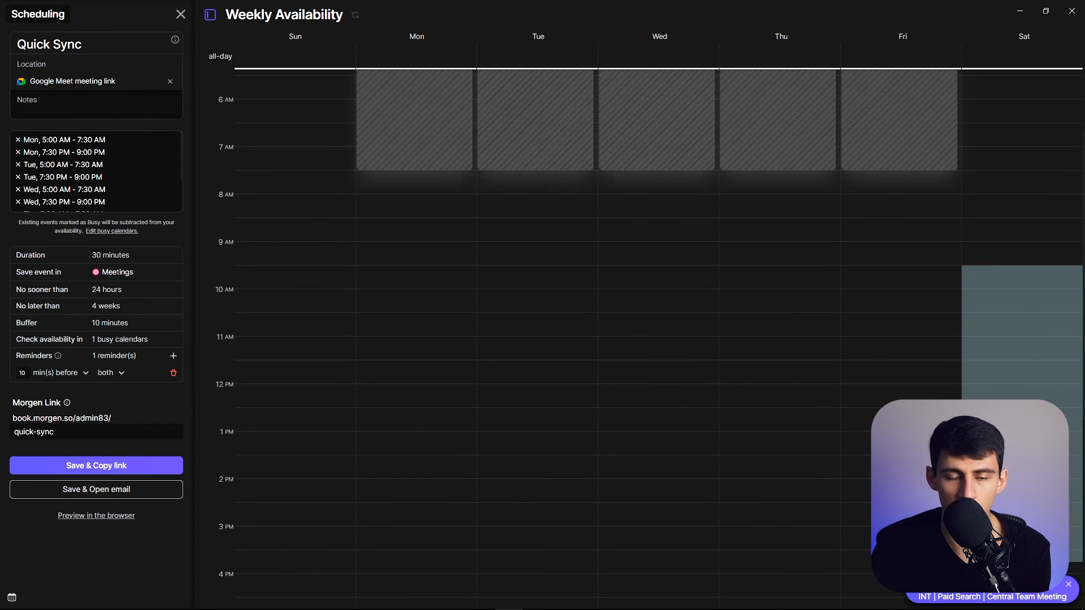
pyautogui.moveTo(1022, 562); pyautogui.dragTo(1021, 561)
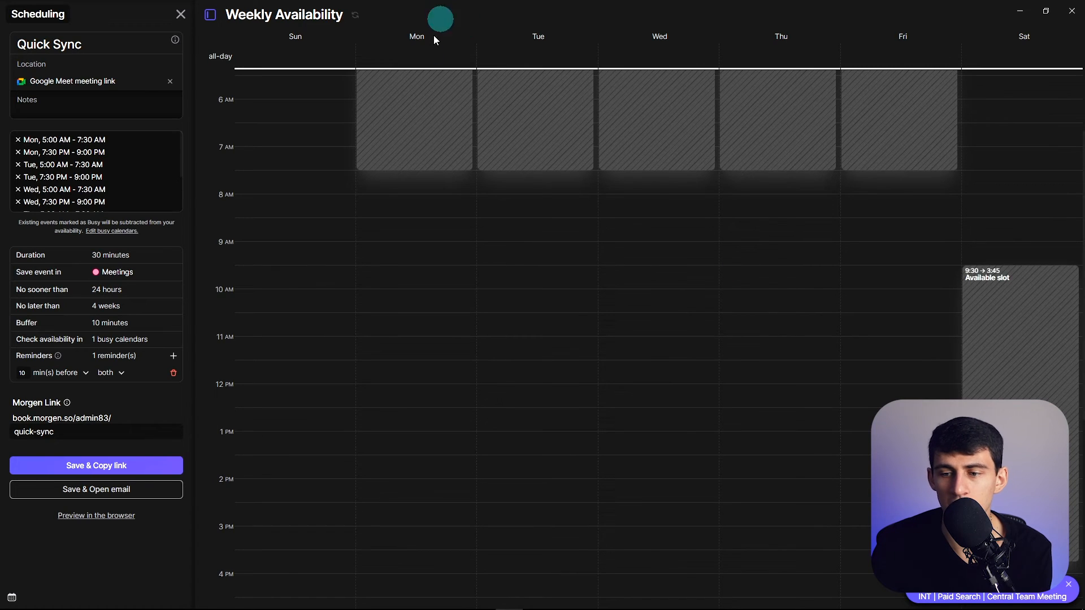
pyautogui.scroll(-3, 941, 237)
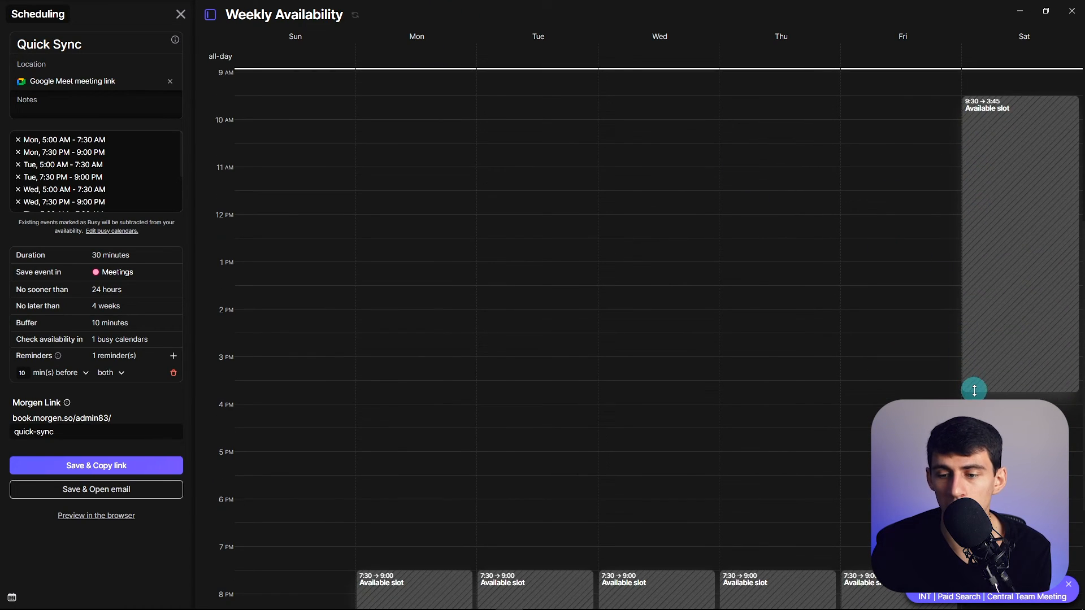
pyautogui.moveTo(977, 399); pyautogui.dragTo(967, 355)
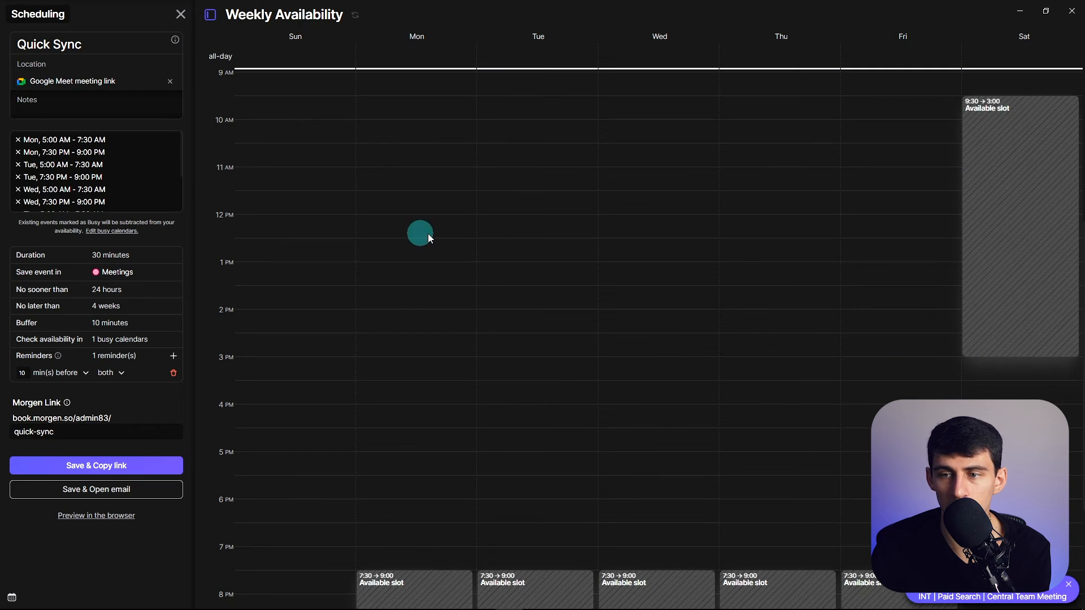
pyautogui.scroll(3, 427, 239)
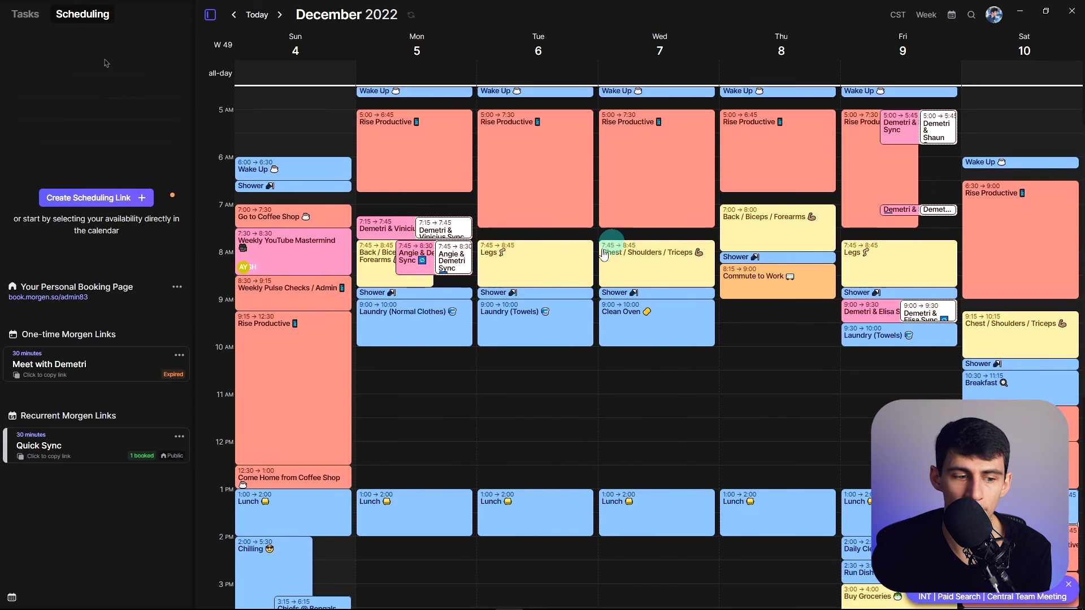
# - Copy the Quick Sync link and switch the sidebar back to the task lists
pyautogui.click(92, 439)
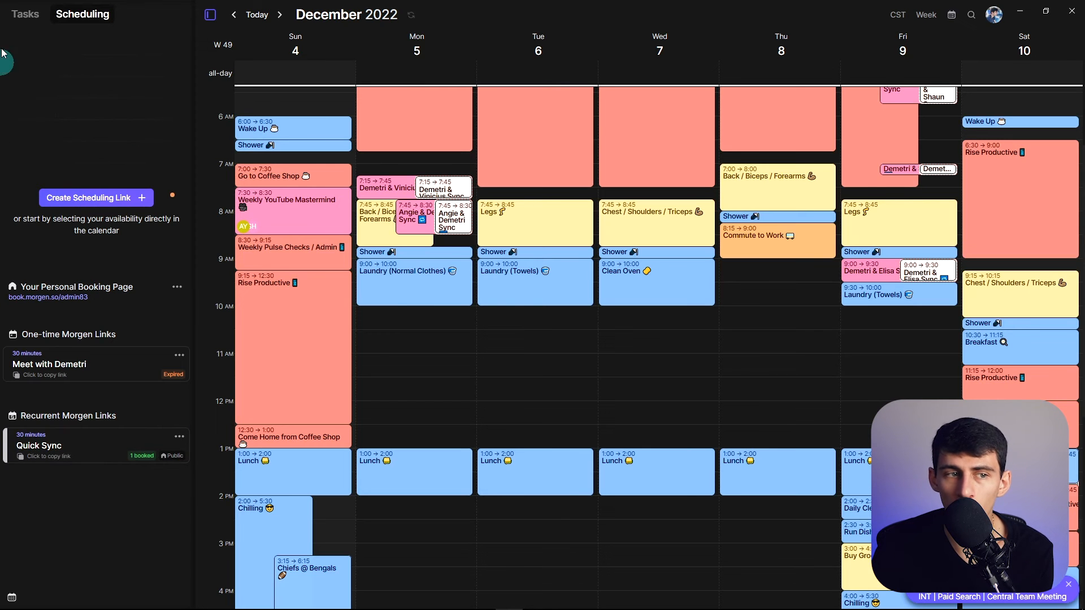
pyautogui.click(16, 14)
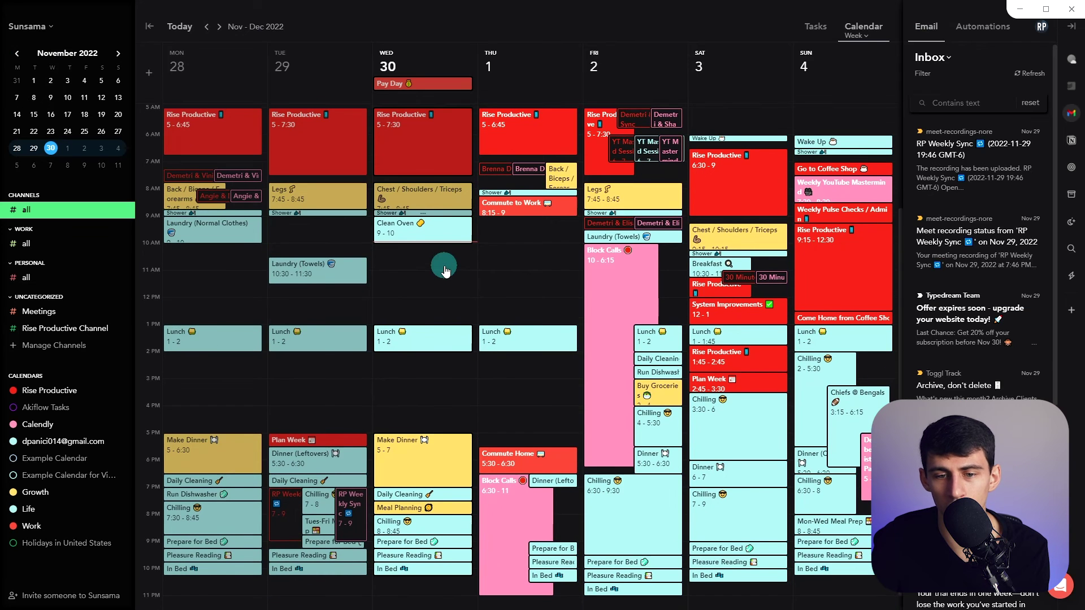
pyautogui.scroll(1, 444, 266)
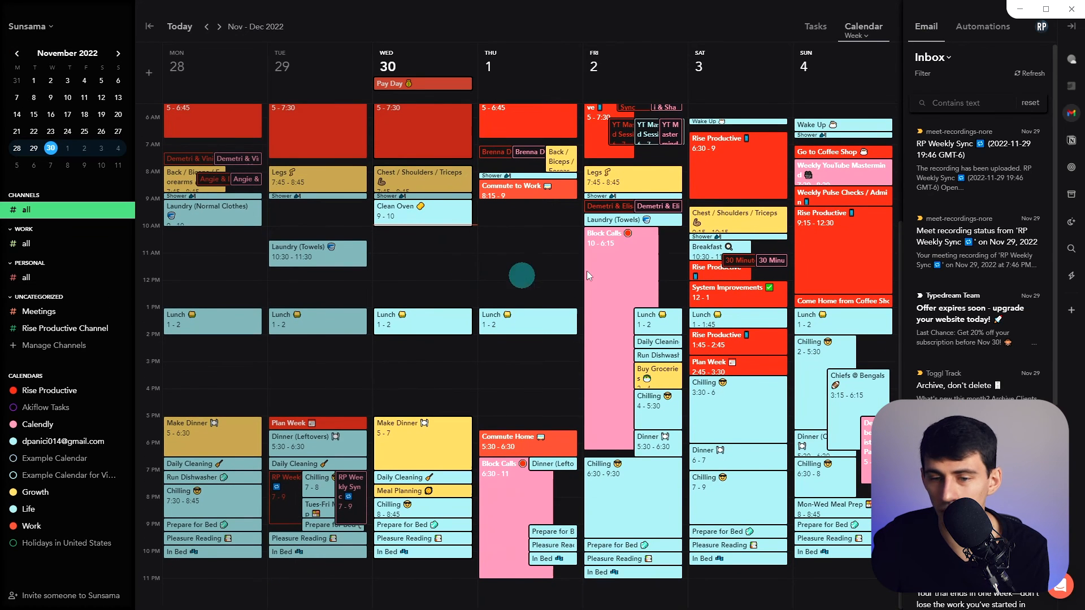
pyautogui.scroll(-1, 636, 258)
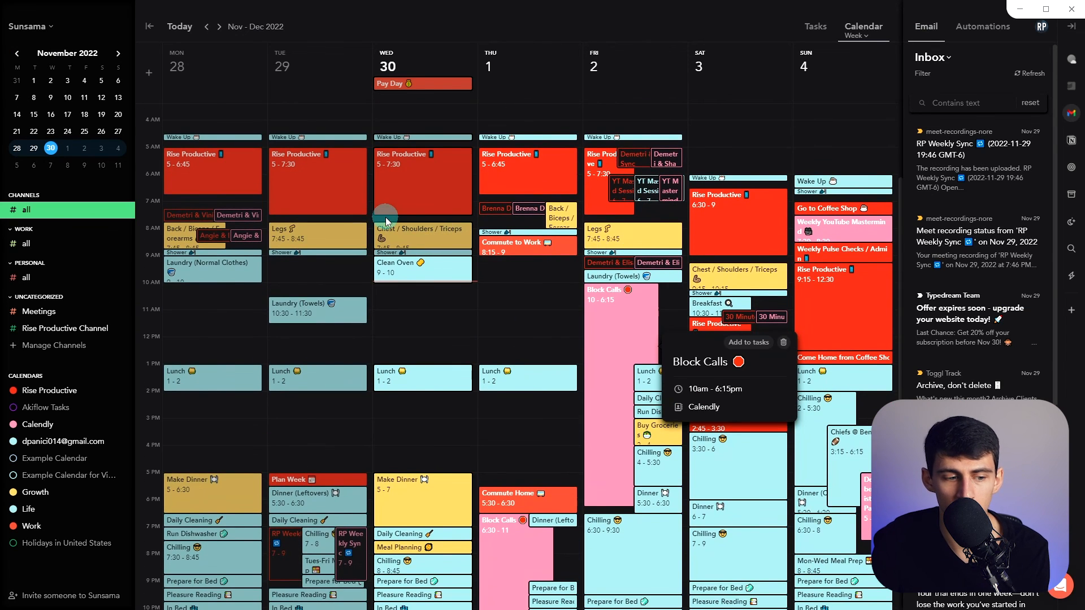